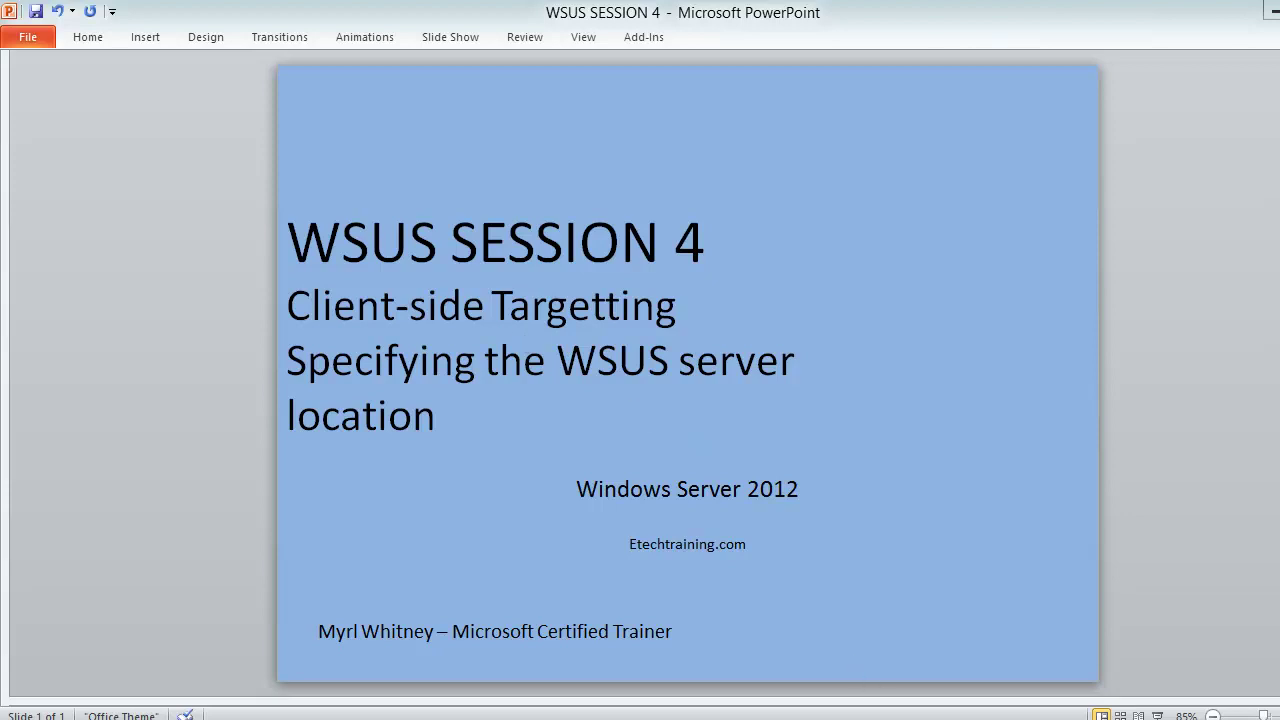
Step: Switch to Update Services and, in the Computers options, confirm assigning computers to groups through Group Policy or registry settings
left_click(913, 716)
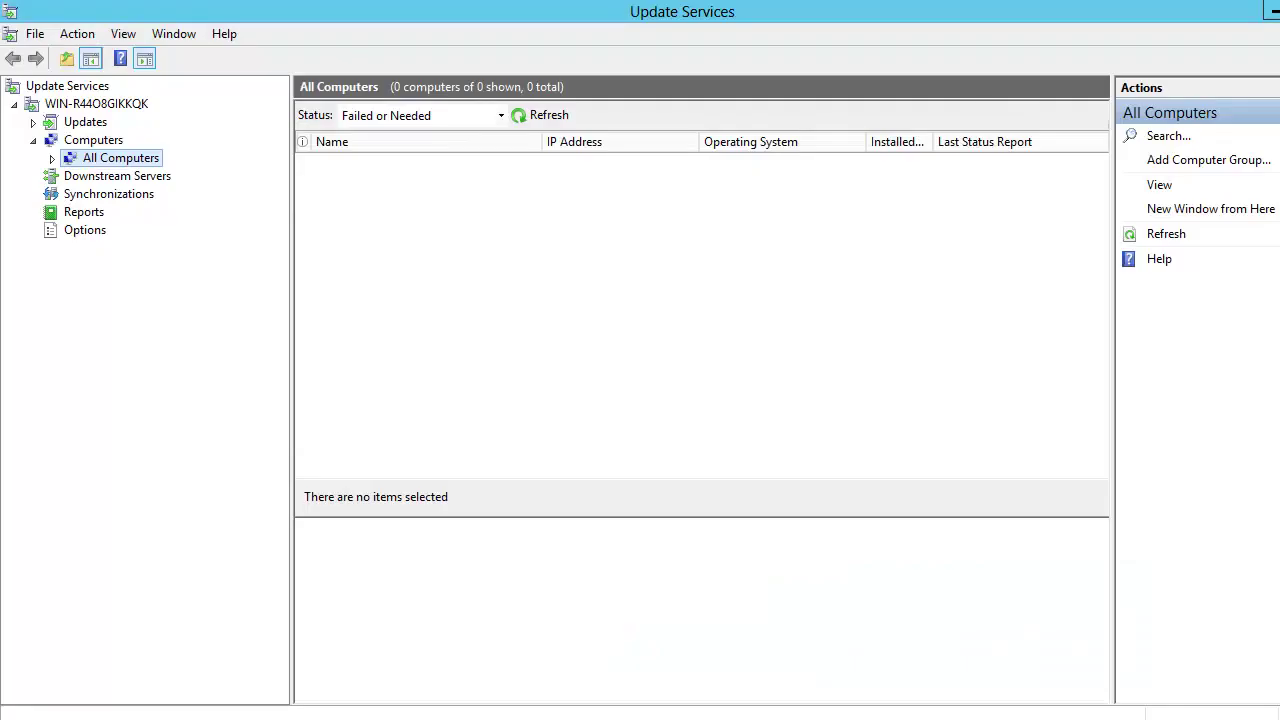
left_click(90, 232)
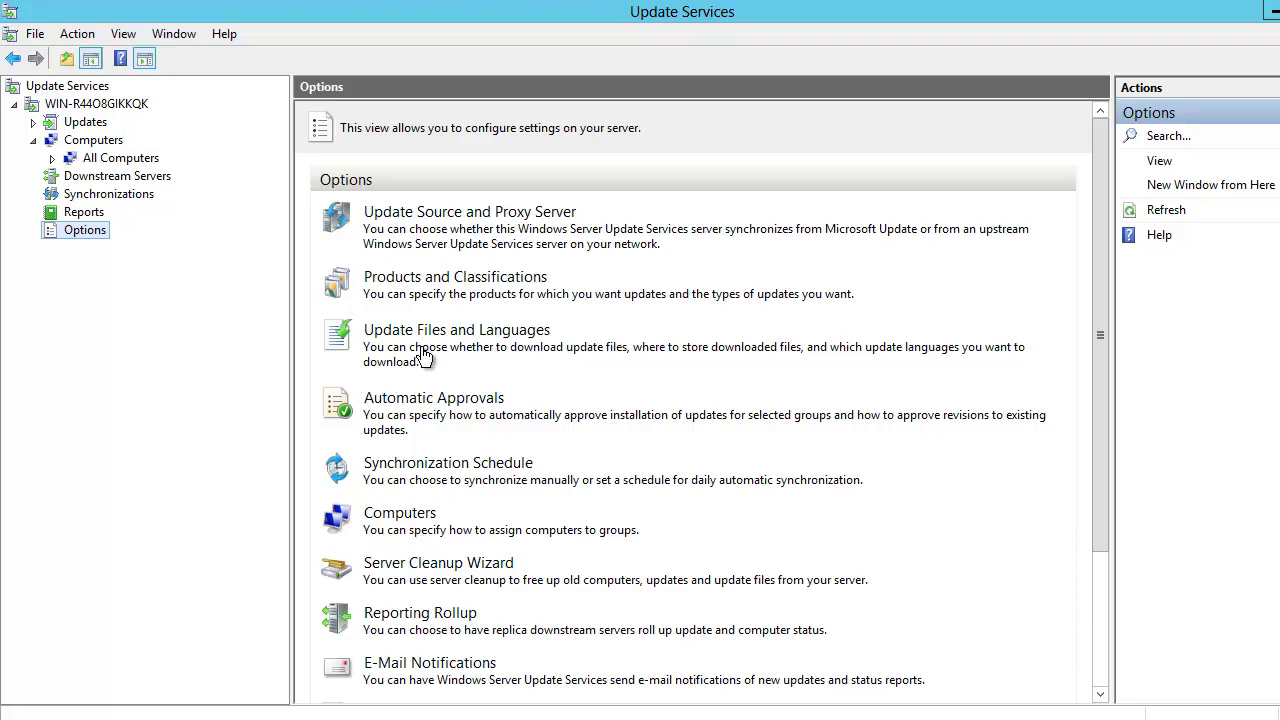
left_click(415, 520)
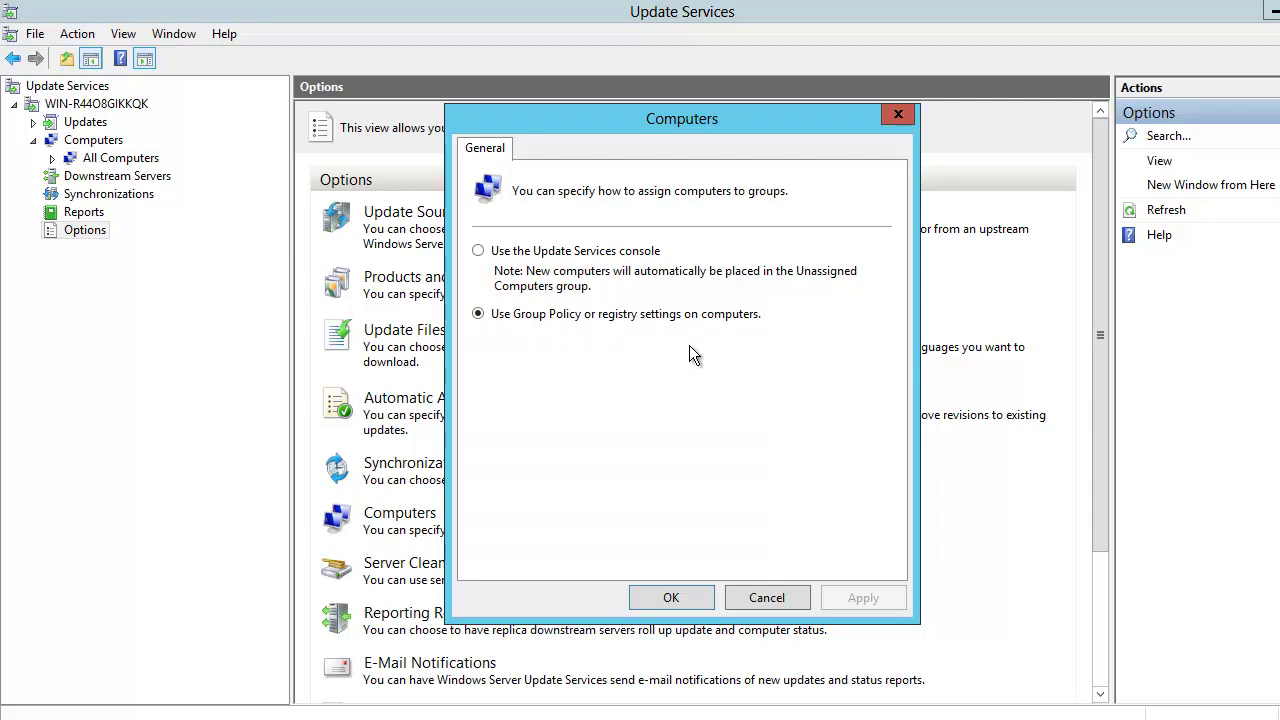
left_click(672, 594)
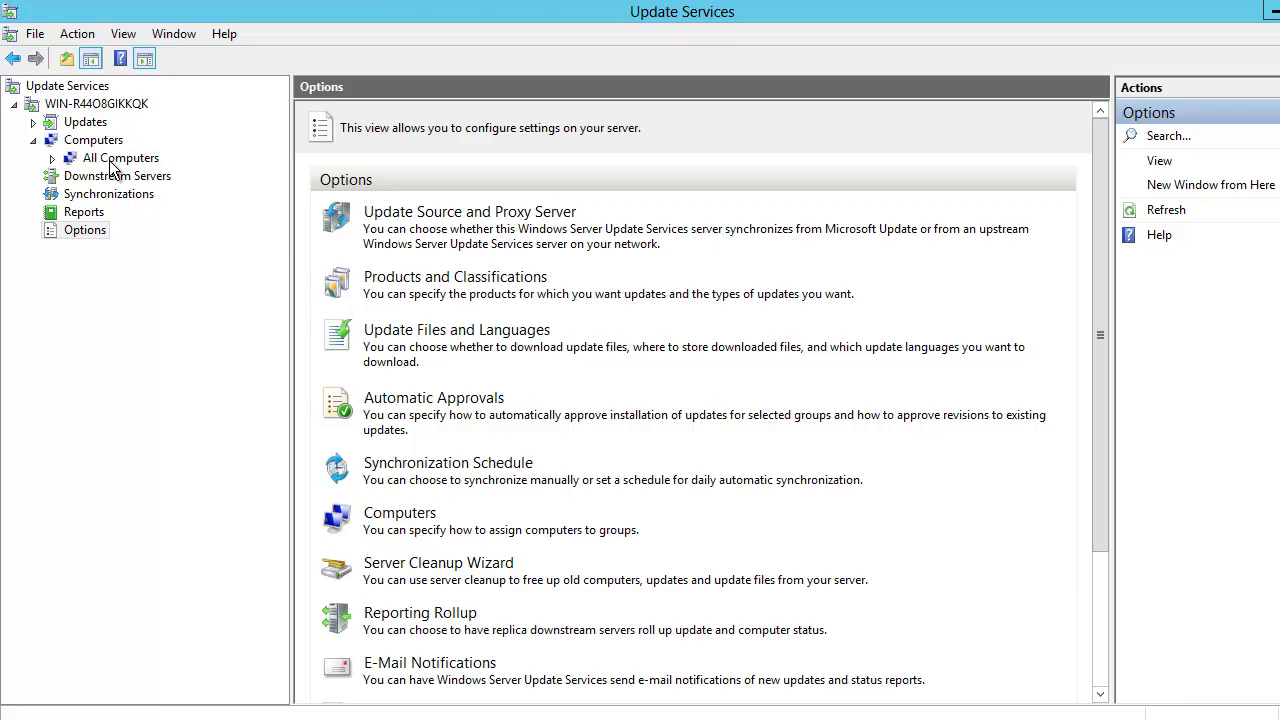
Step: Add a computer group named "Desktop computers" under All Computers
right_click(112, 168)
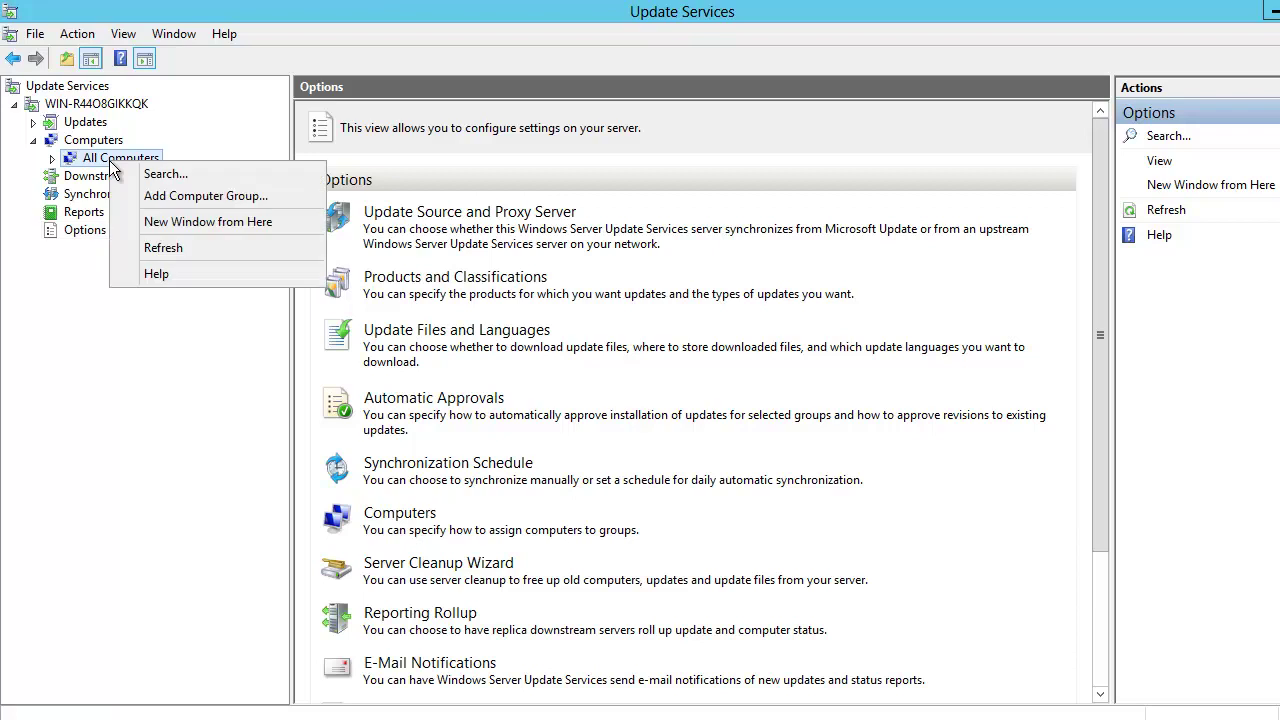
left_click(158, 195)
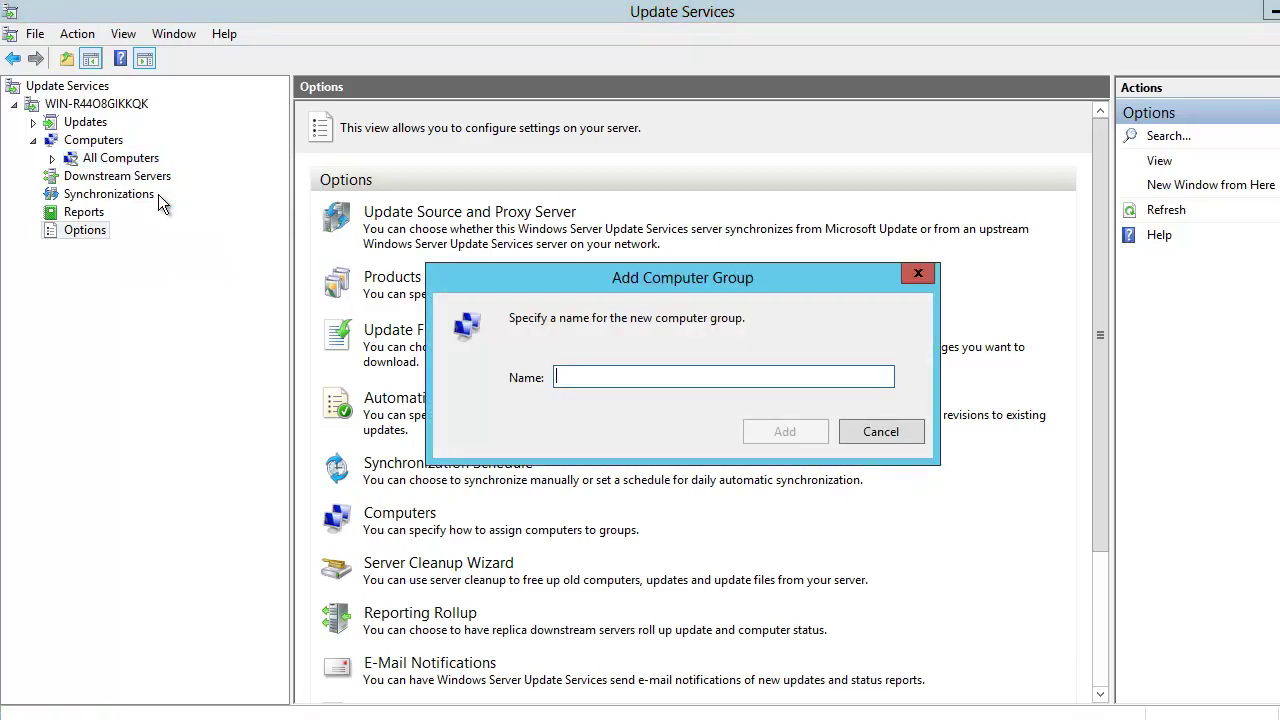
type("D")
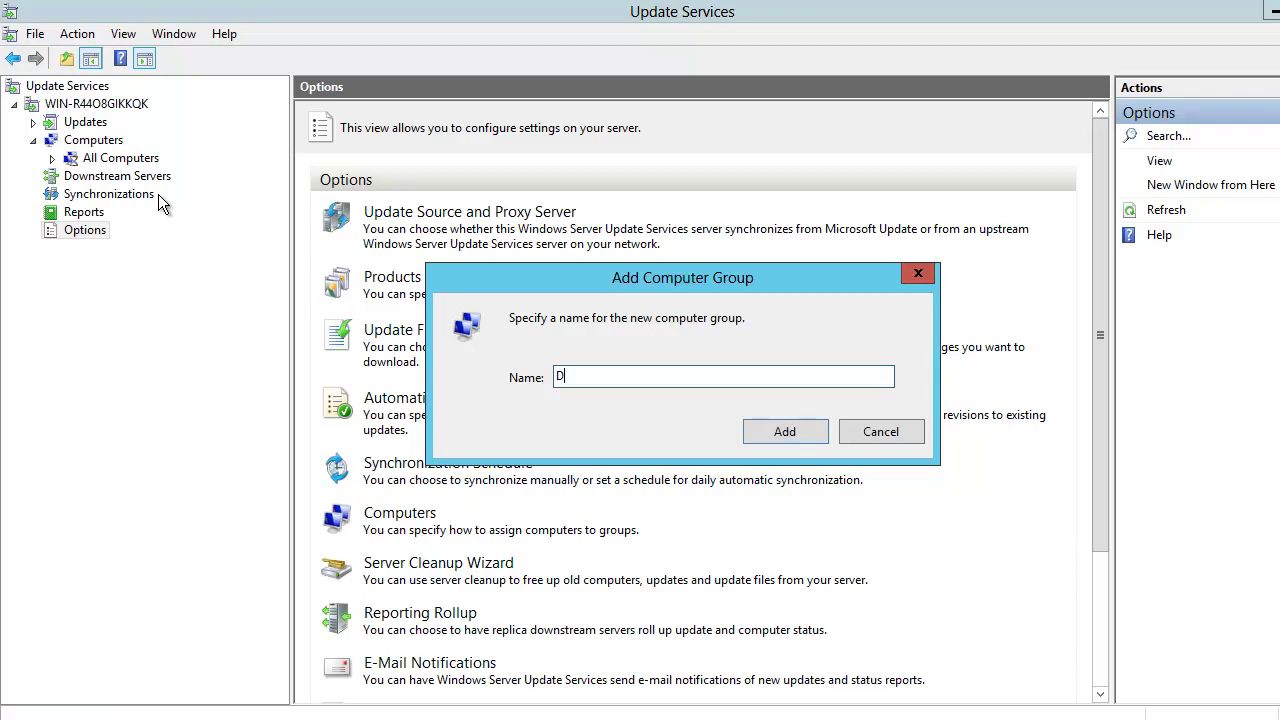
type("esktop computers")
left_click(790, 431)
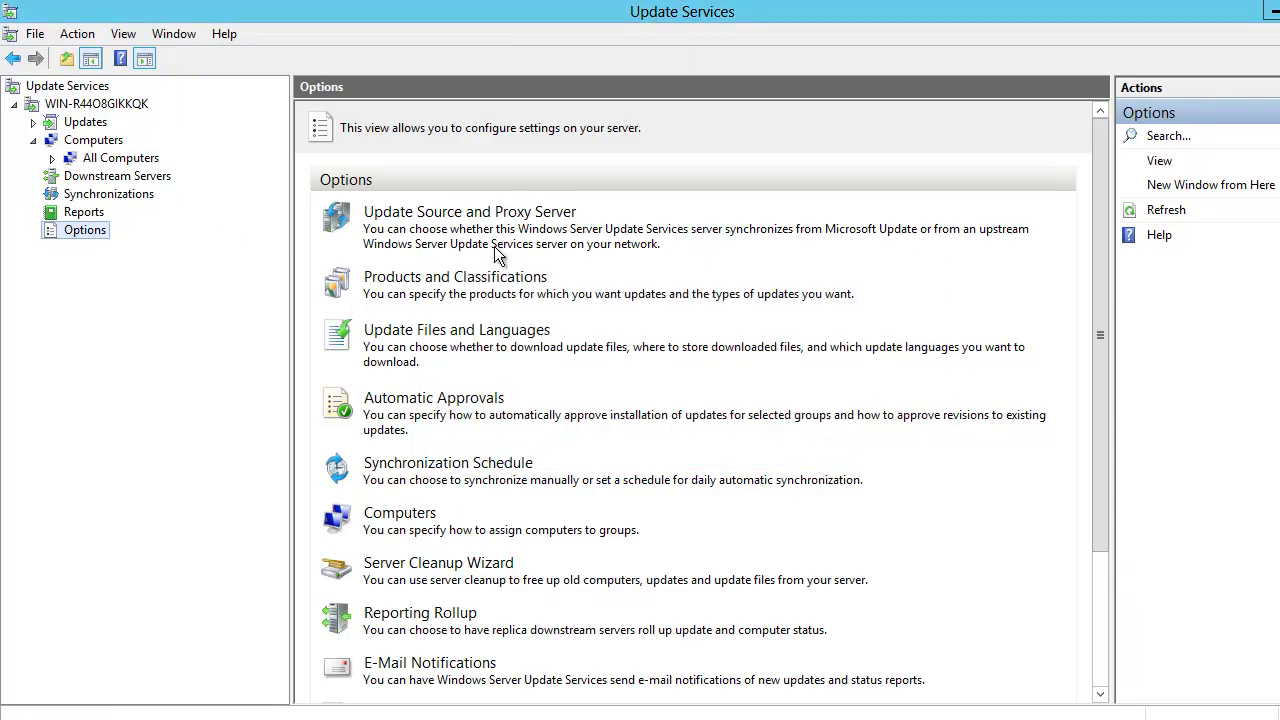
Step: Add a computer group named "Laptop computers" under All Computers and expand All Computers to show its groups
right_click(143, 164)
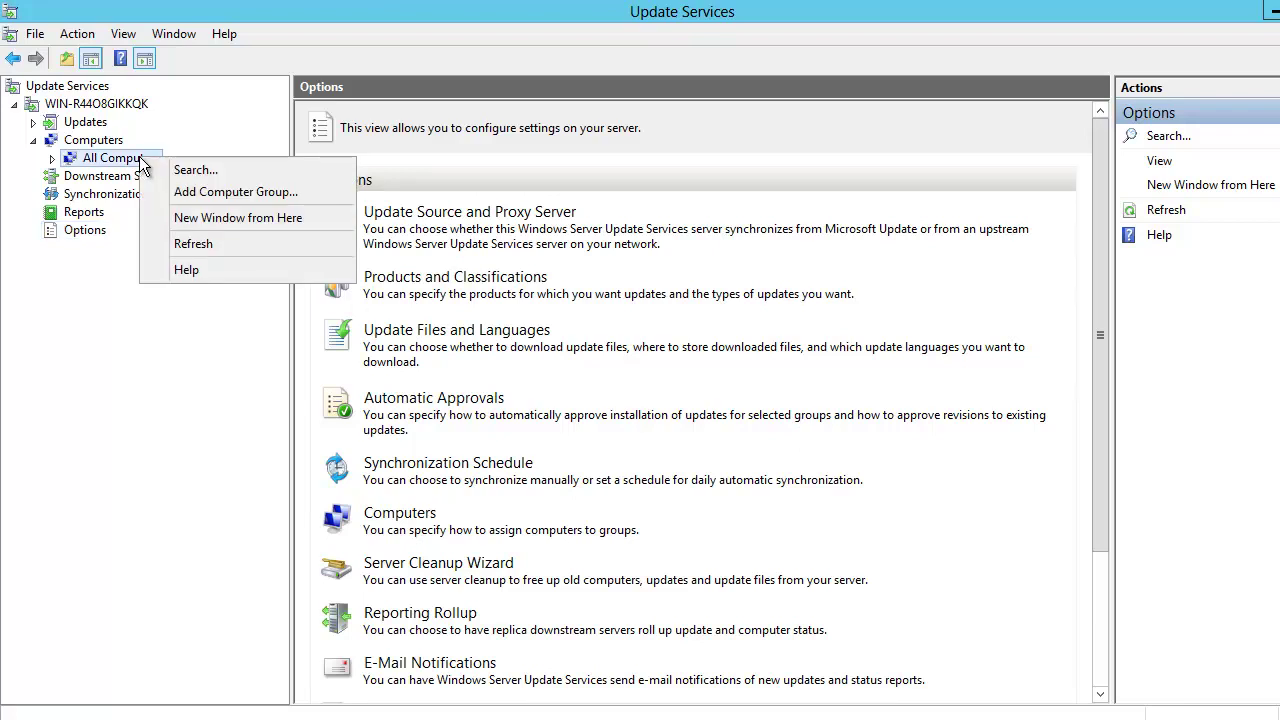
left_click(178, 192)
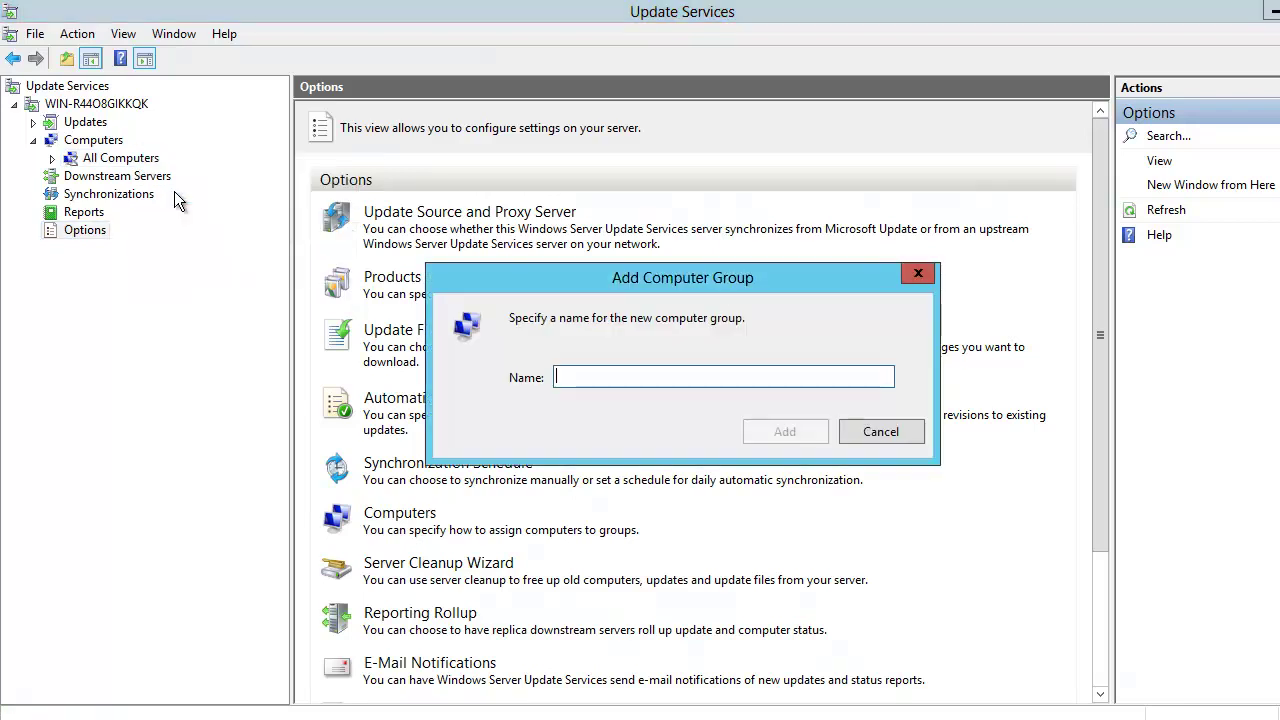
type("L")
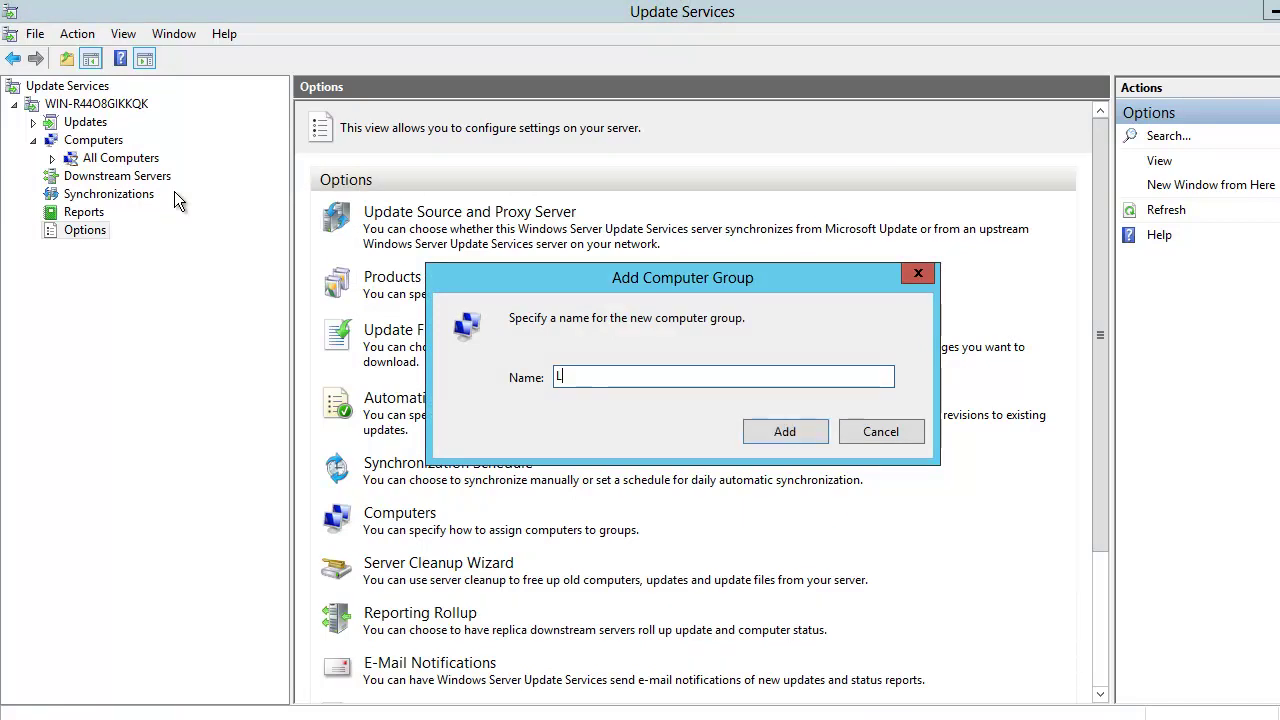
type("aptop")
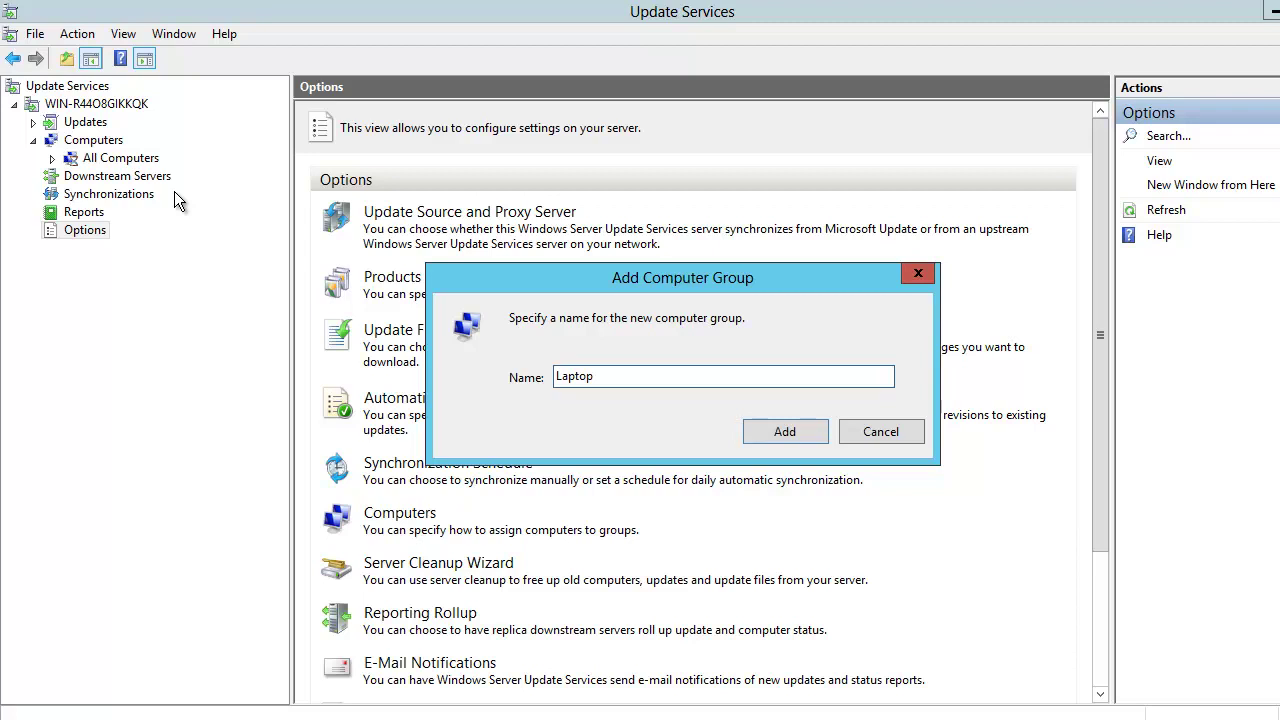
type(" computers")
left_click(785, 435)
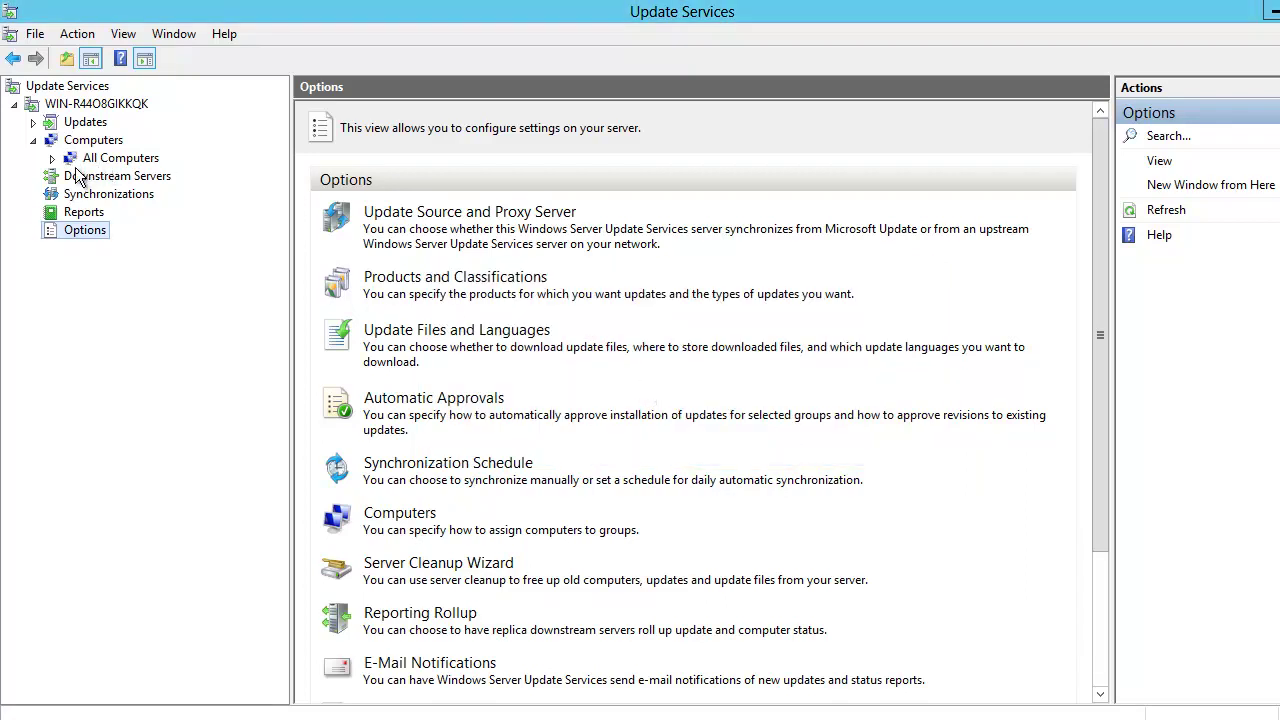
left_click(52, 159)
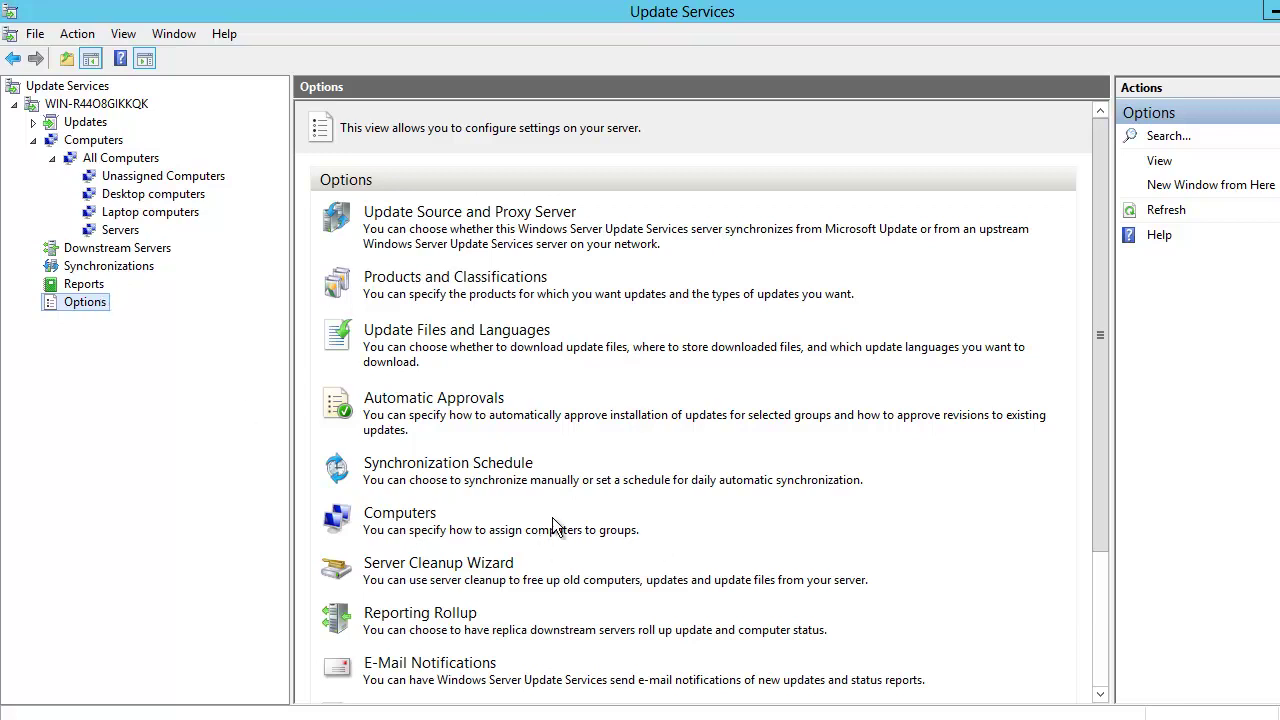
left_click(418, 520)
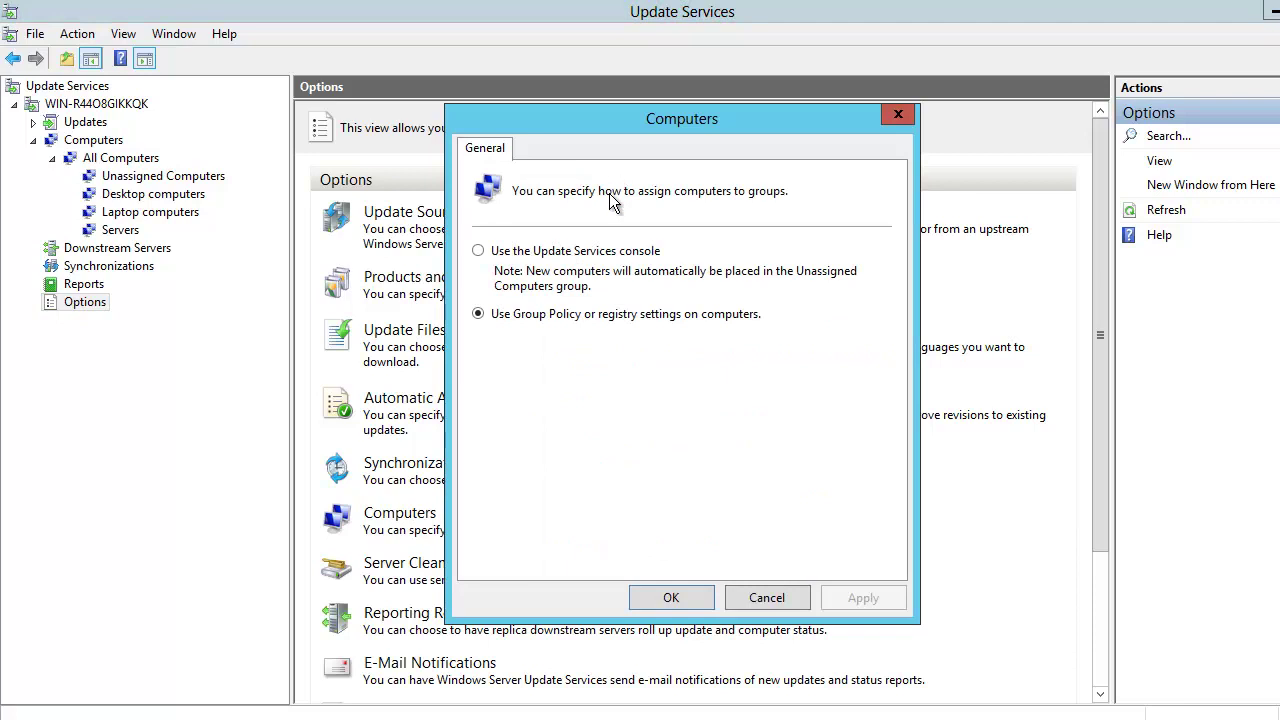
left_click(480, 252)
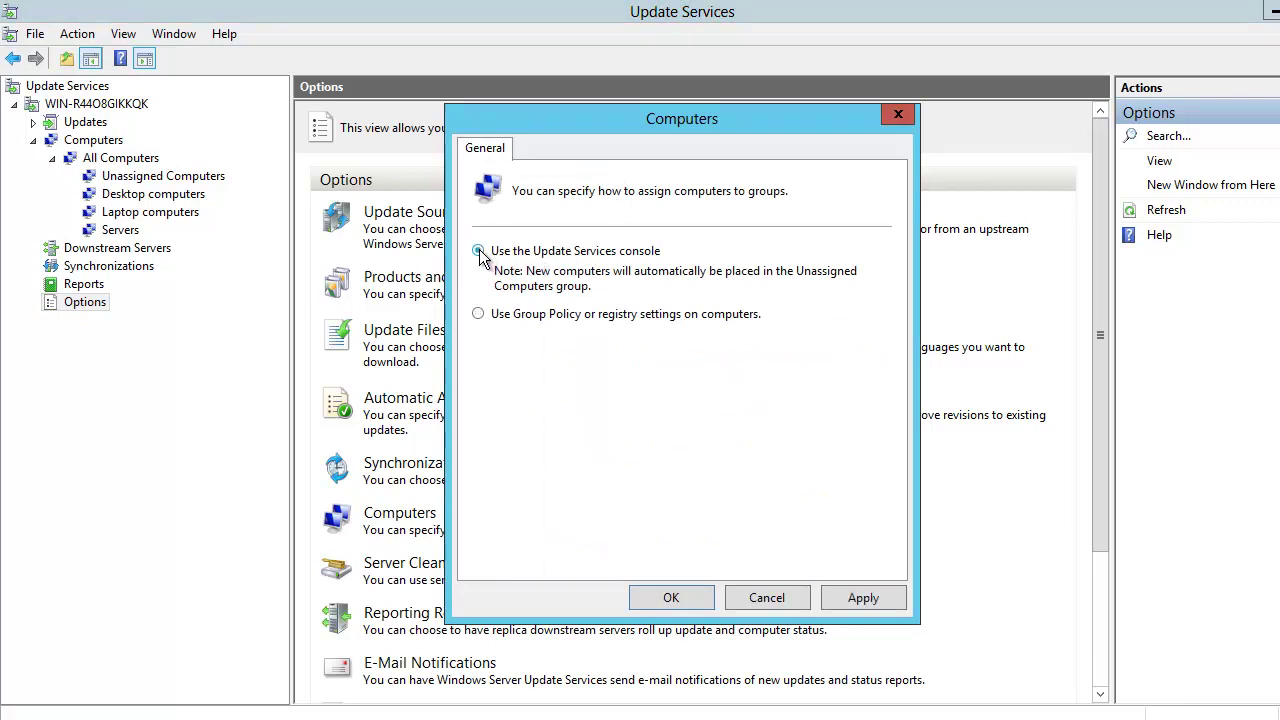
left_click(767, 598)
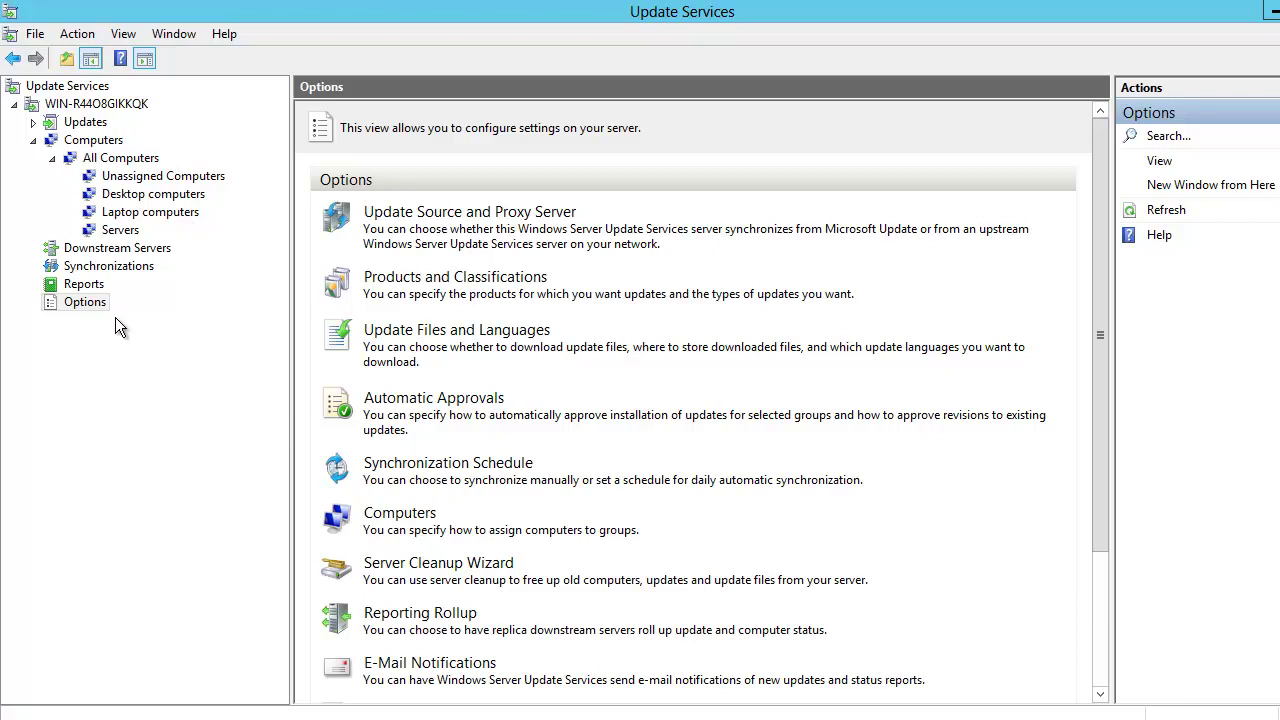
Step: Reopen the Computers options and accept "Use Group Policy or registry settings on computers" as the assignment method
left_click(389, 516)
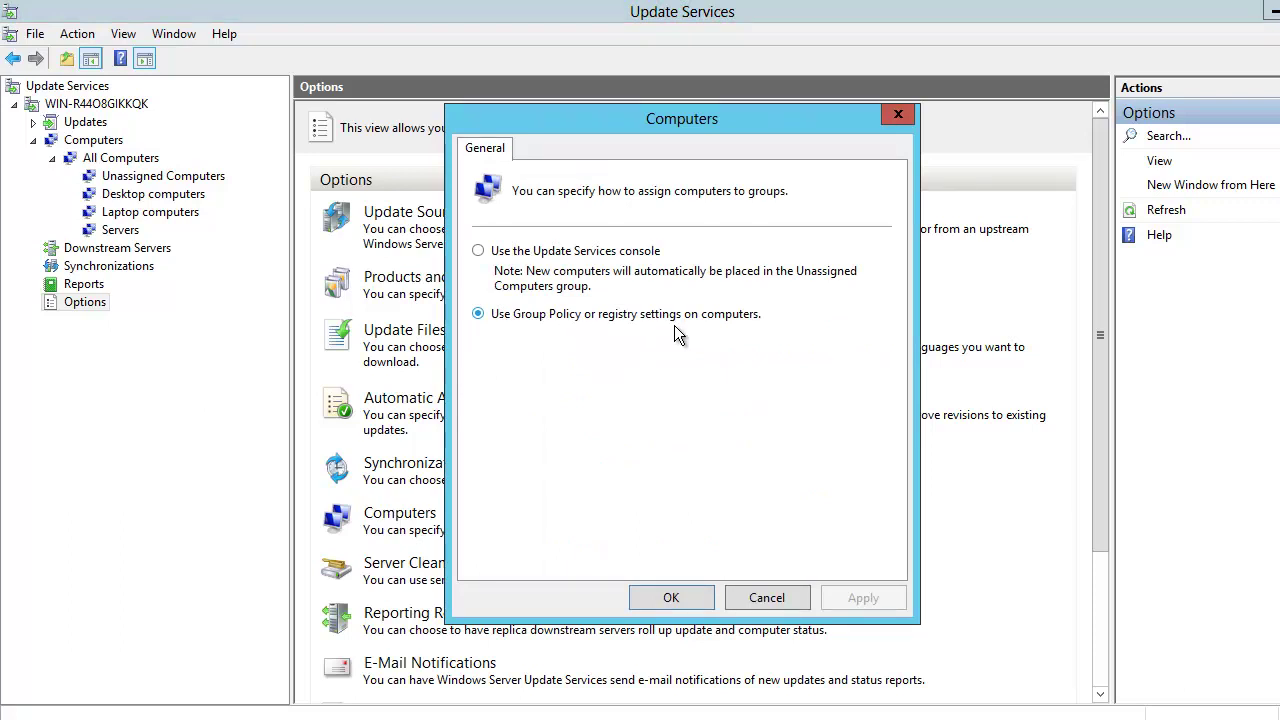
left_click(692, 600)
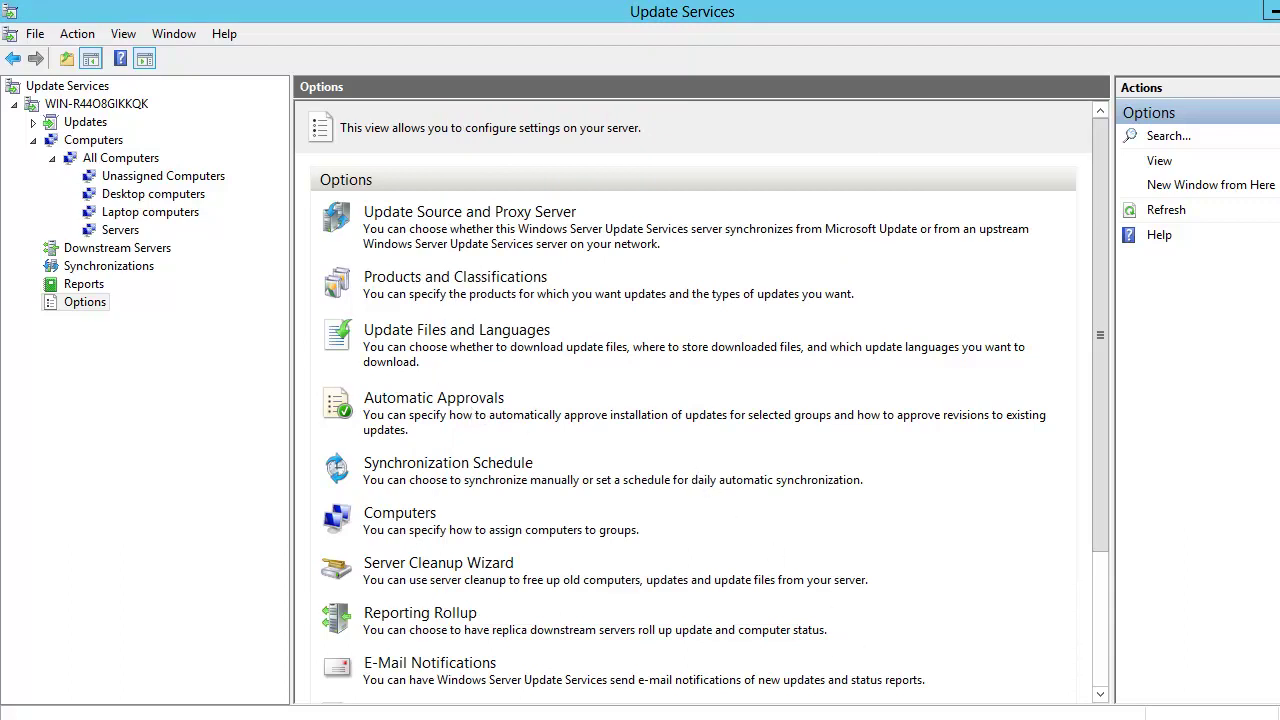
Step: Switch to Group Policy Management and create a new group policy object named "client targetting" without a starter GPO
mouse_move(862, 716)
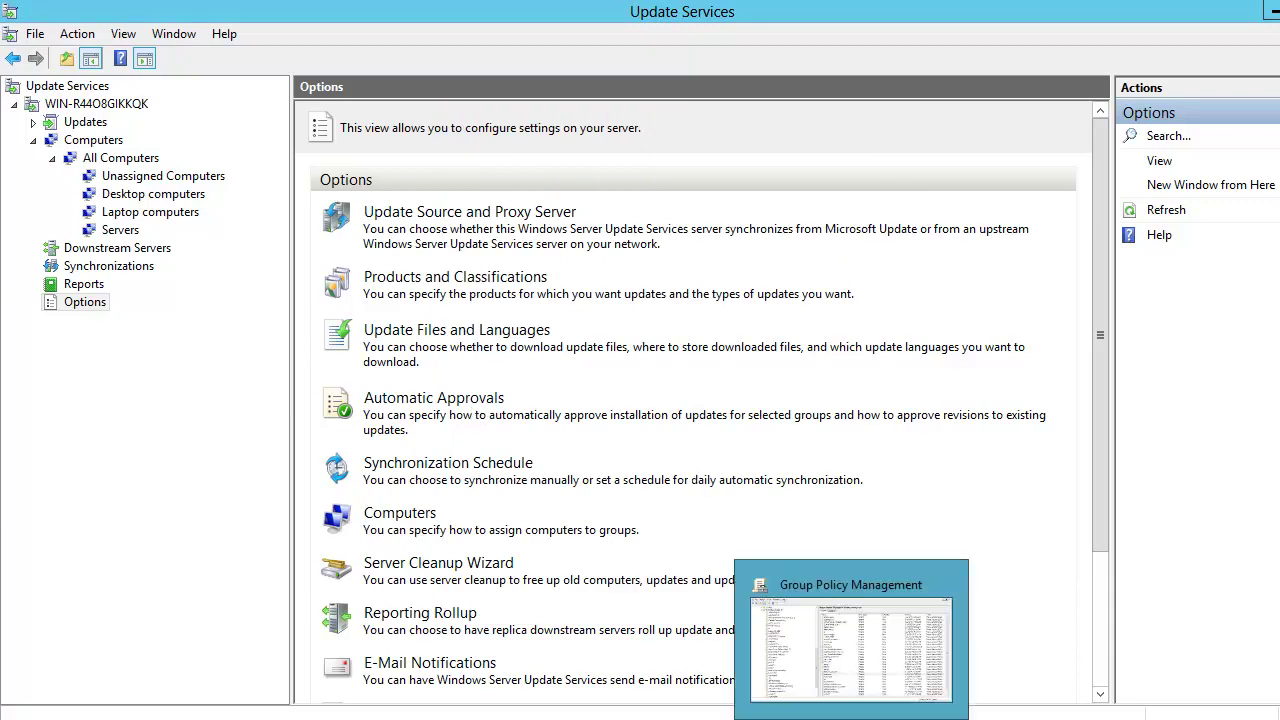
left_click(864, 641)
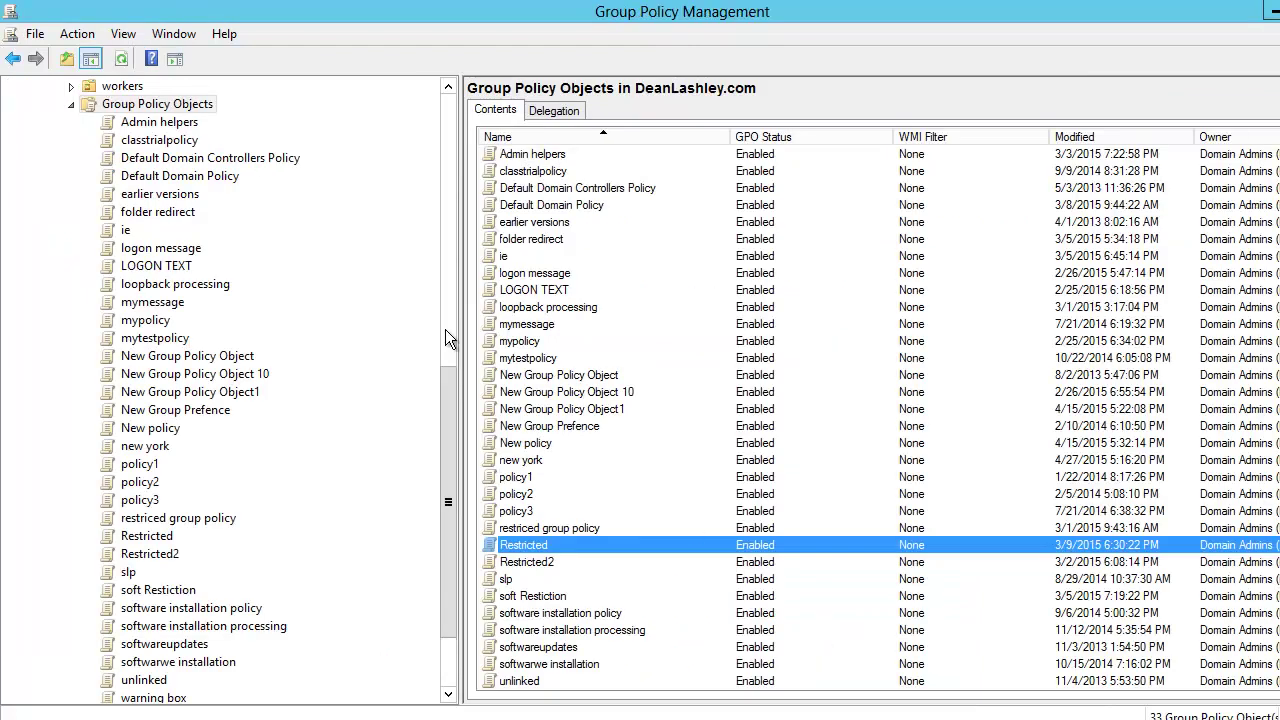
right_click(185, 104)
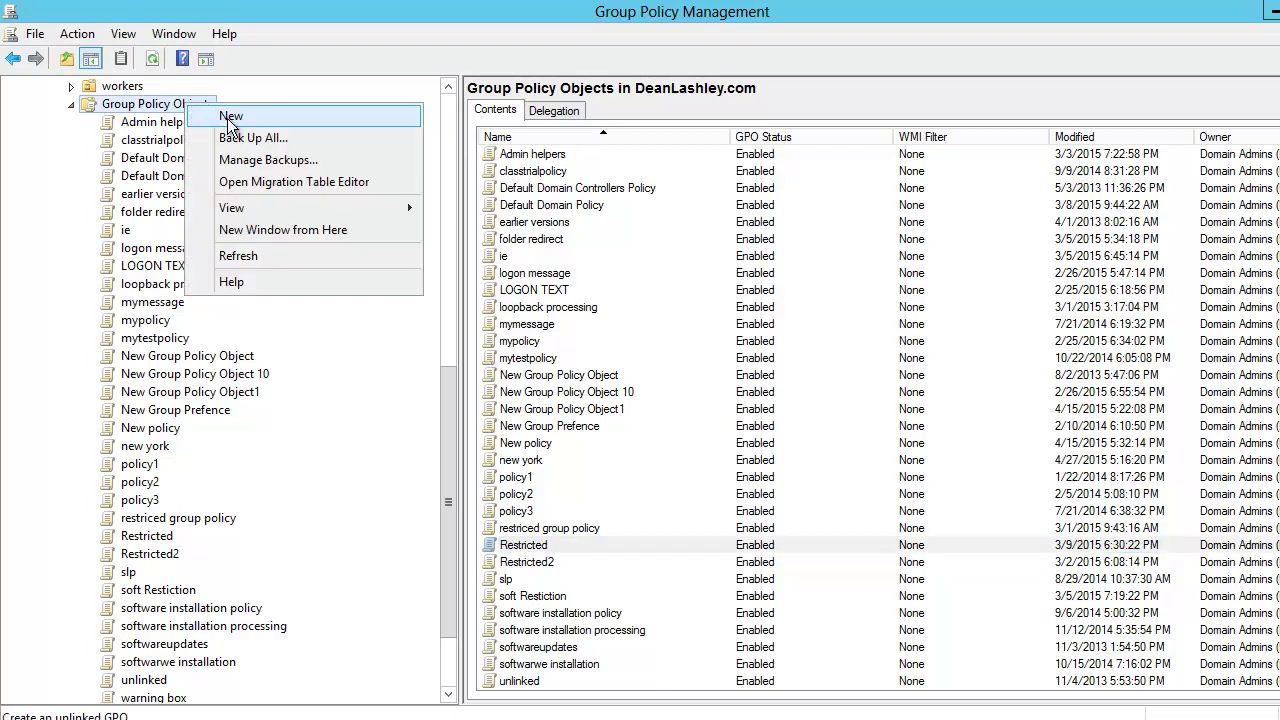
left_click(230, 118)
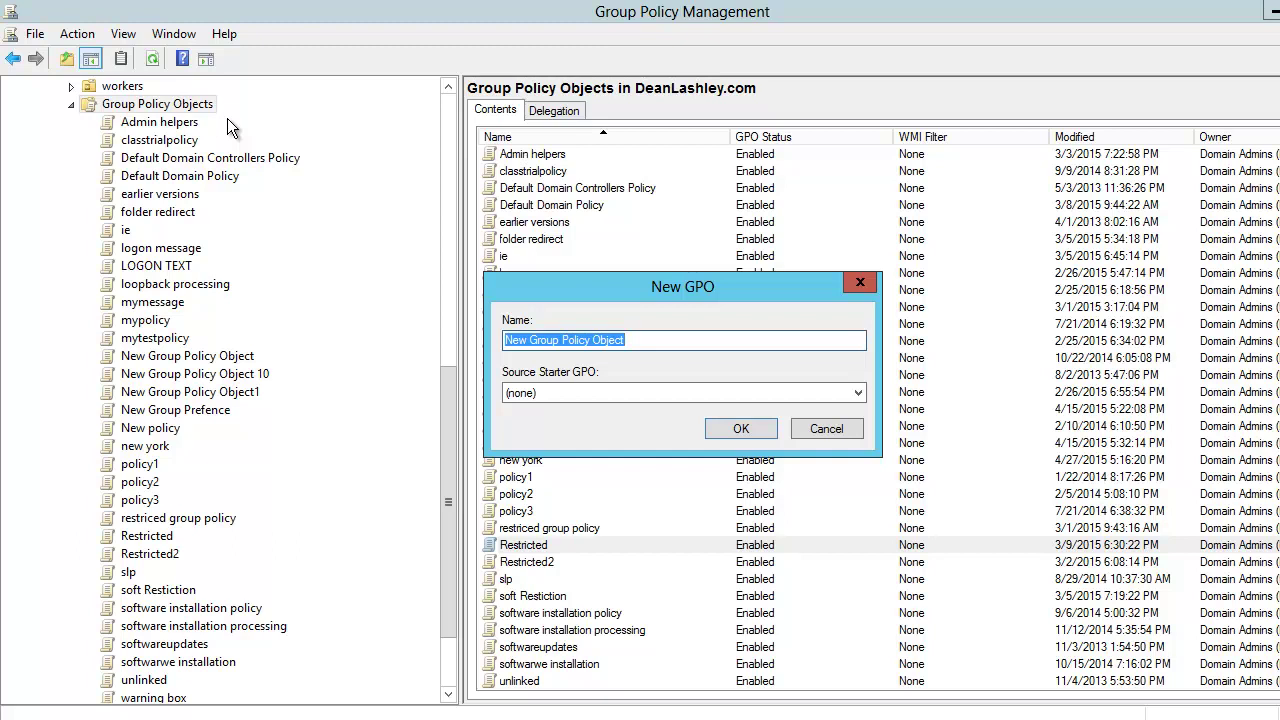
type("clie")
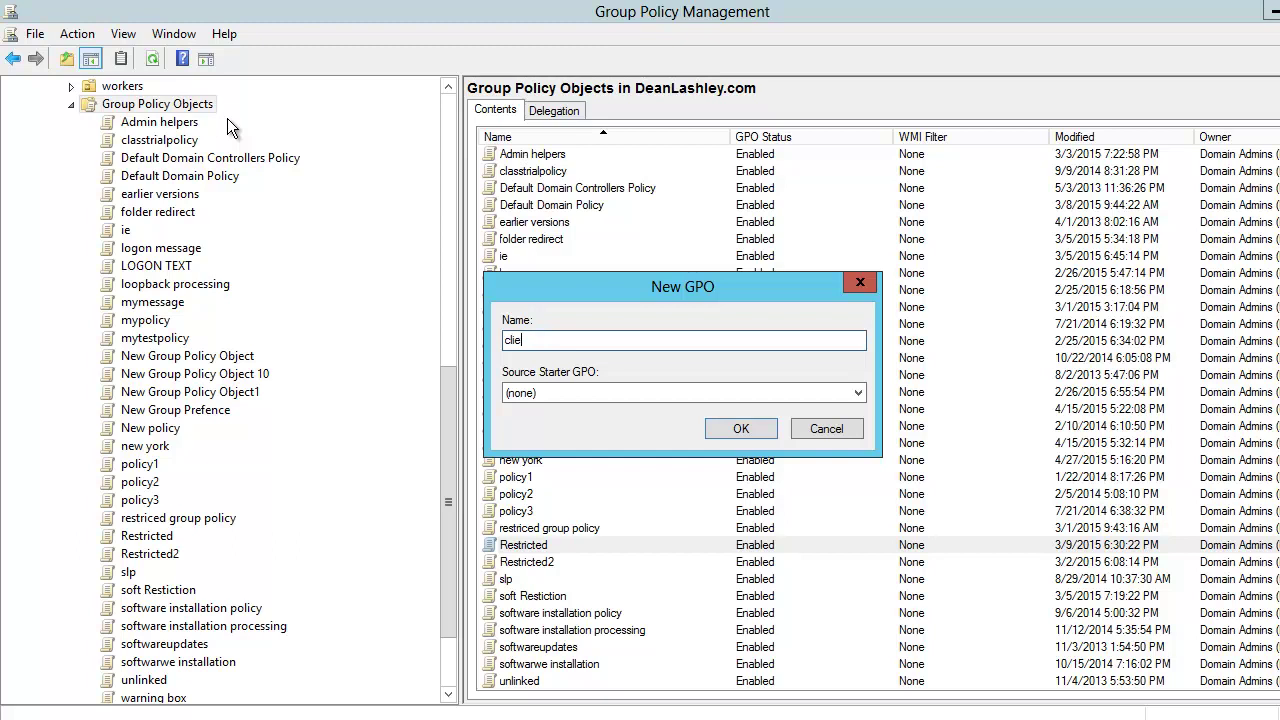
type("nt targetting")
left_click(741, 430)
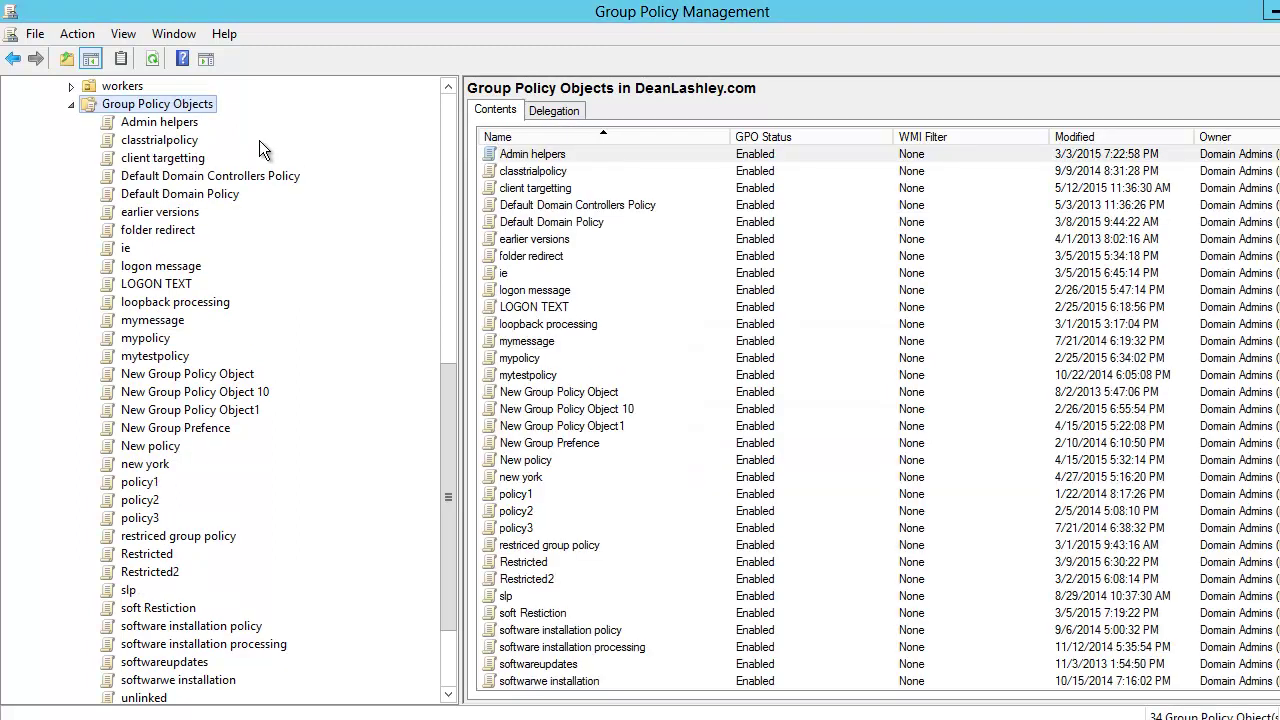
Step: Open the client targetting GPO for editing and go to the Windows Update policies under Computer Configuration, Administrative Templates, Windows Components
right_click(185, 159)
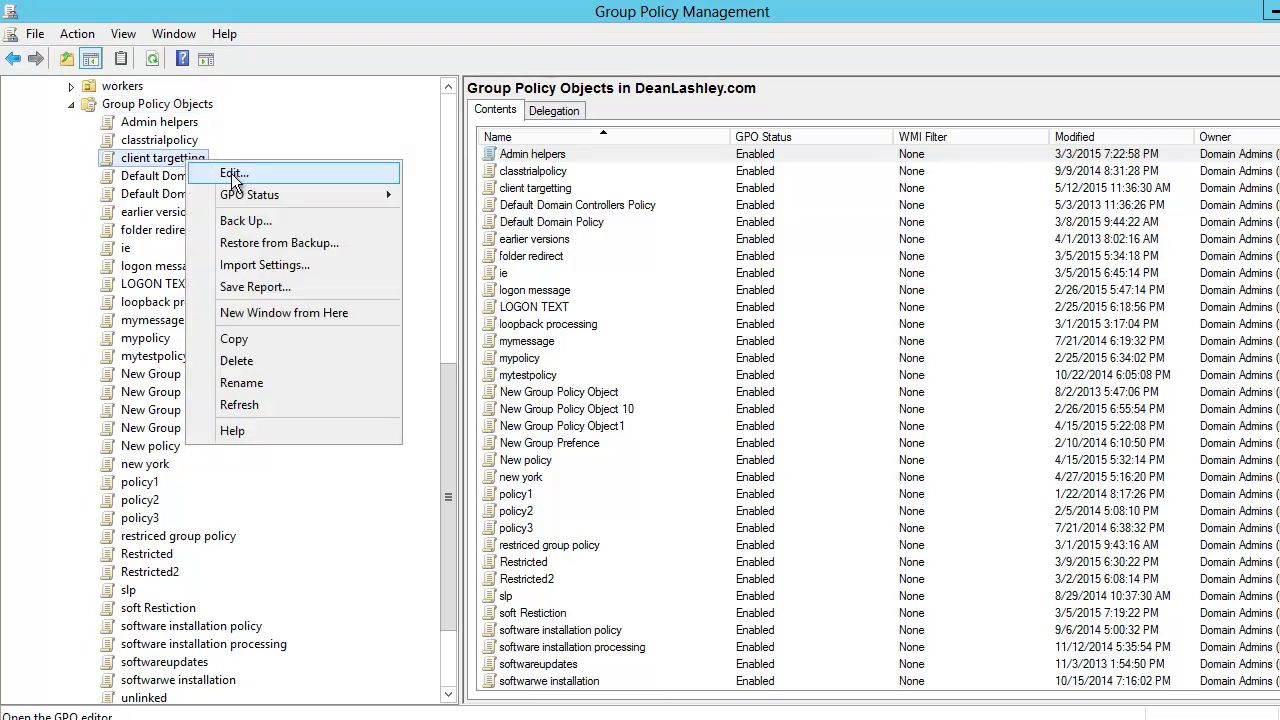
left_click(232, 176)
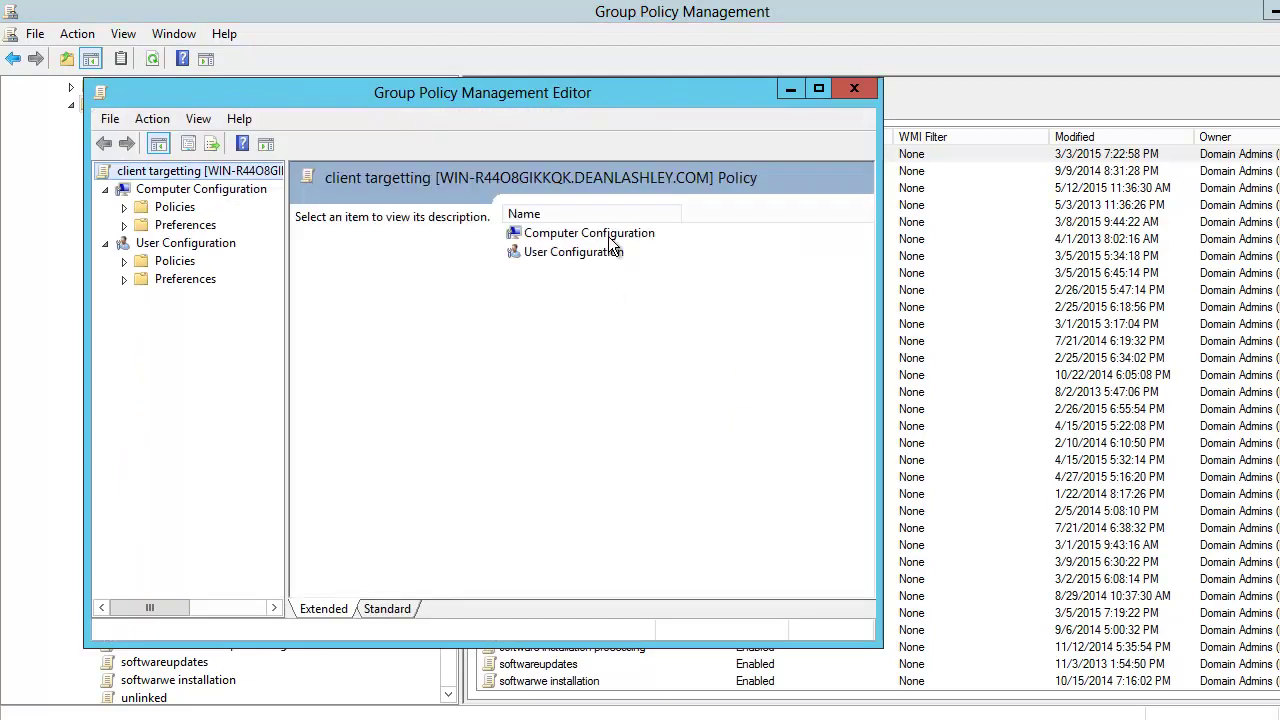
double_click(609, 234)
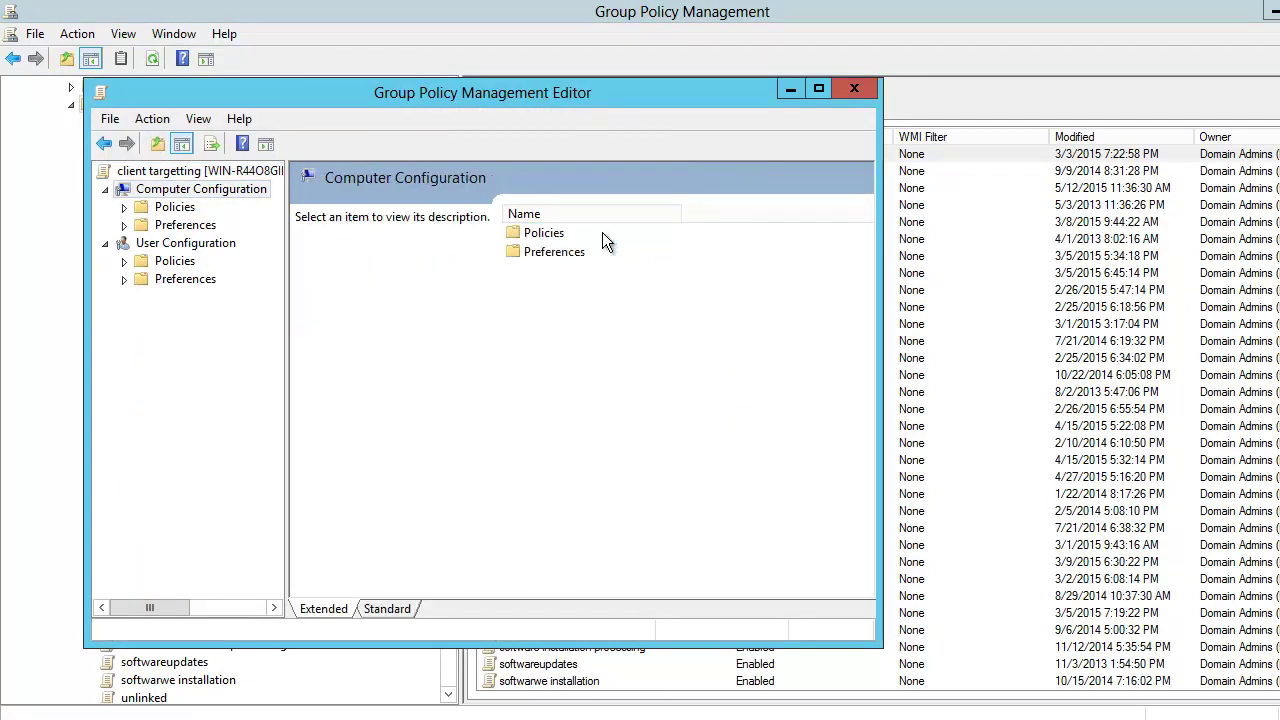
double_click(551, 236)
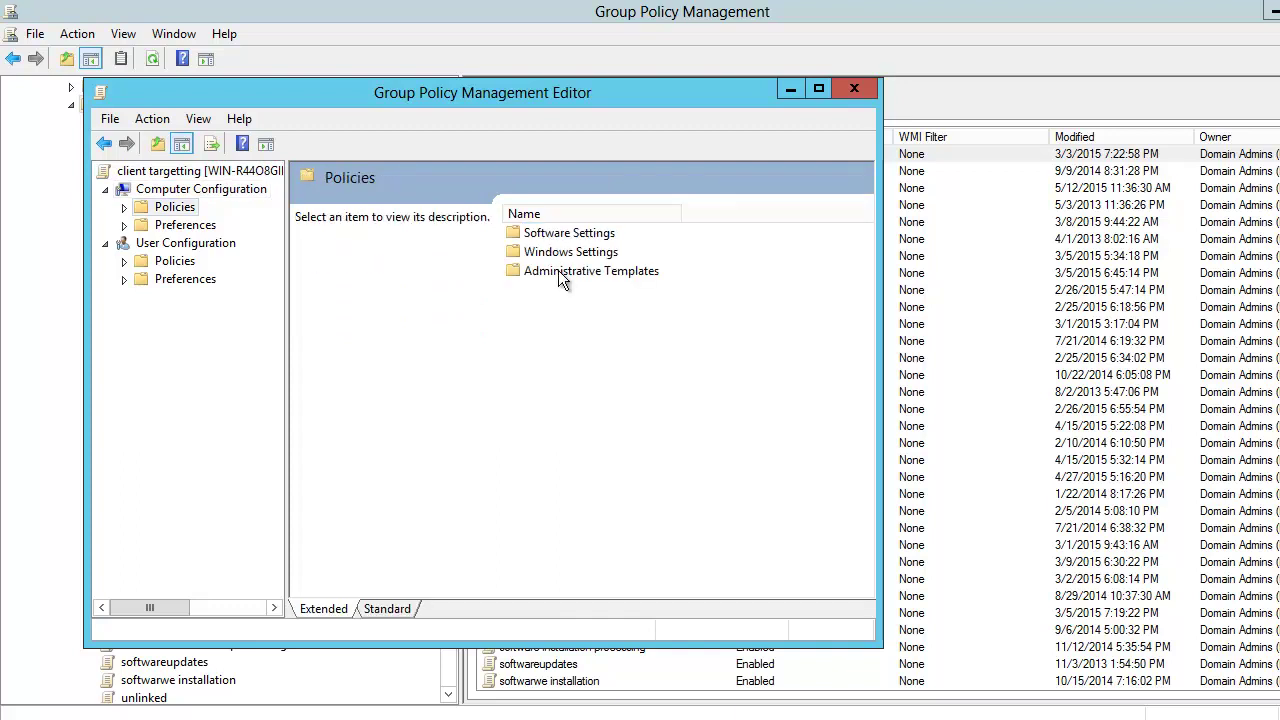
double_click(560, 275)
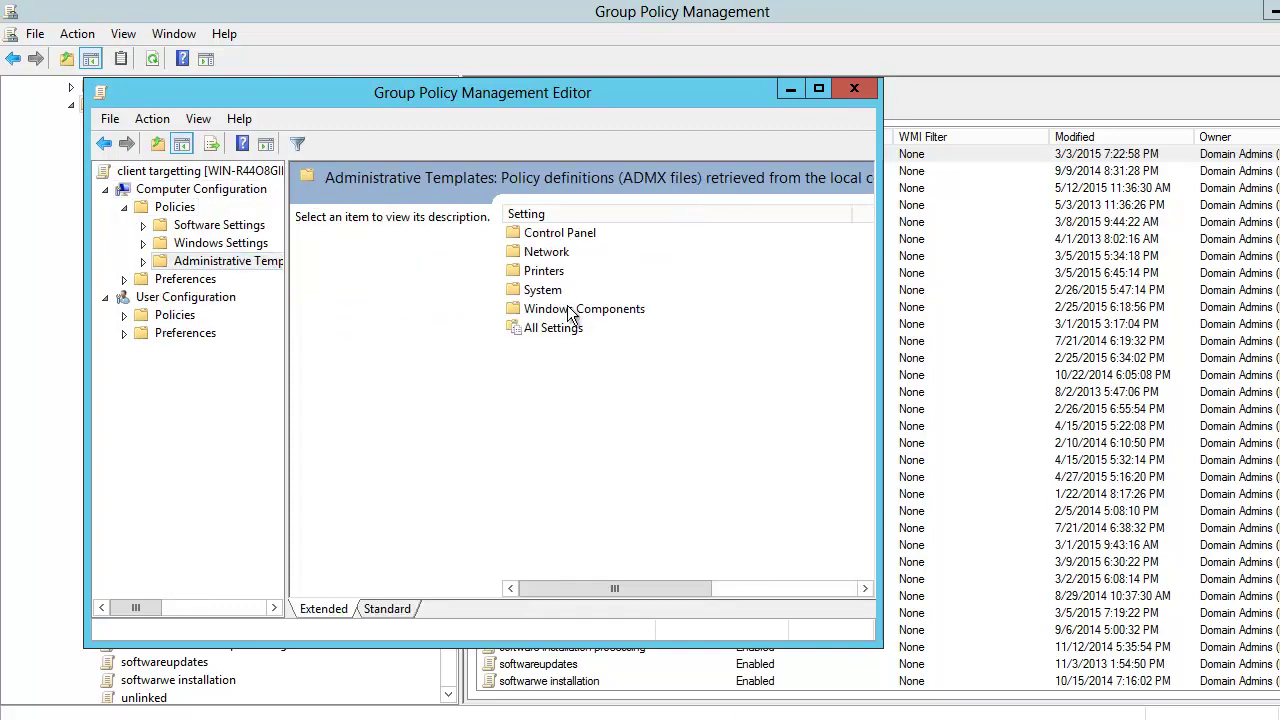
double_click(567, 308)
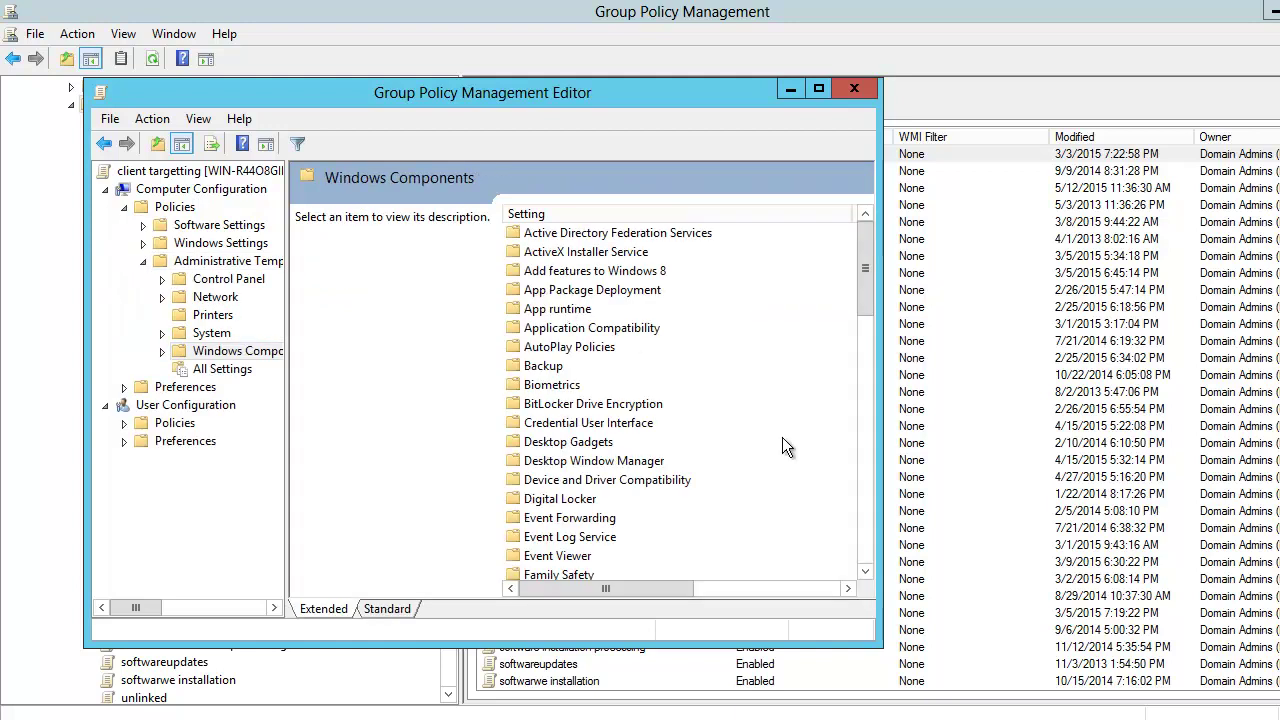
left_click_drag(866, 577, 866, 577)
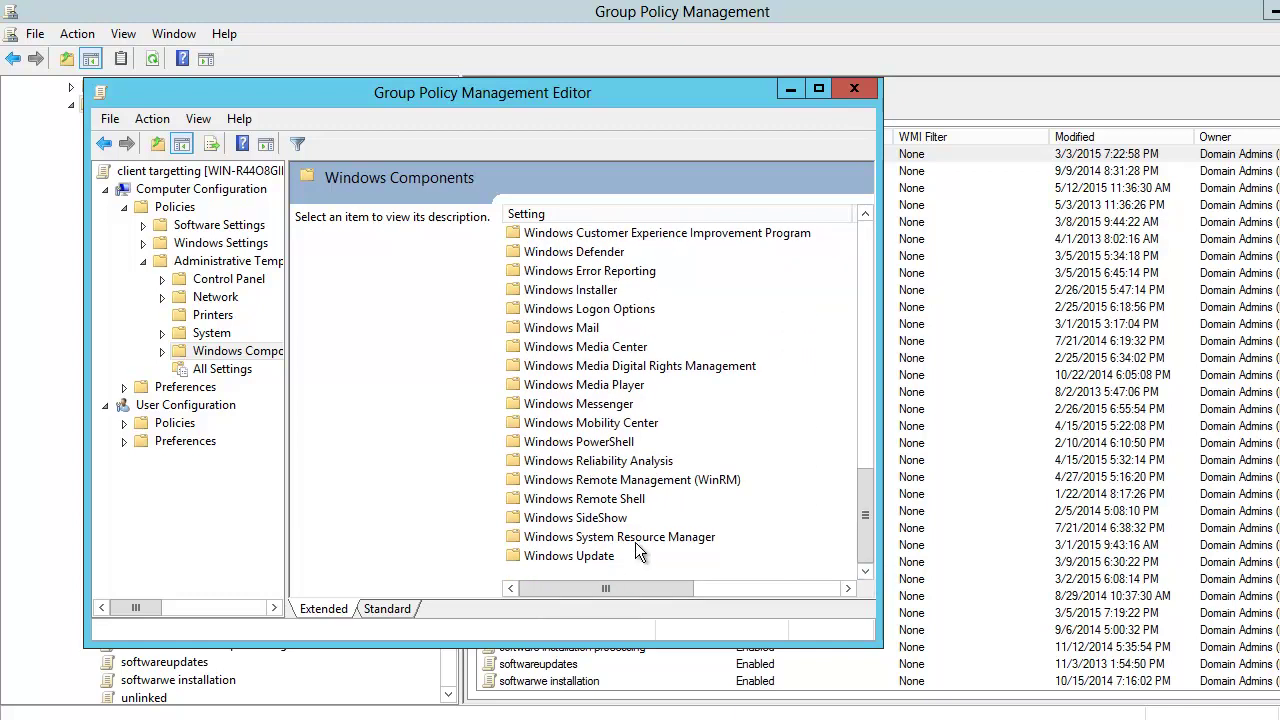
double_click(601, 556)
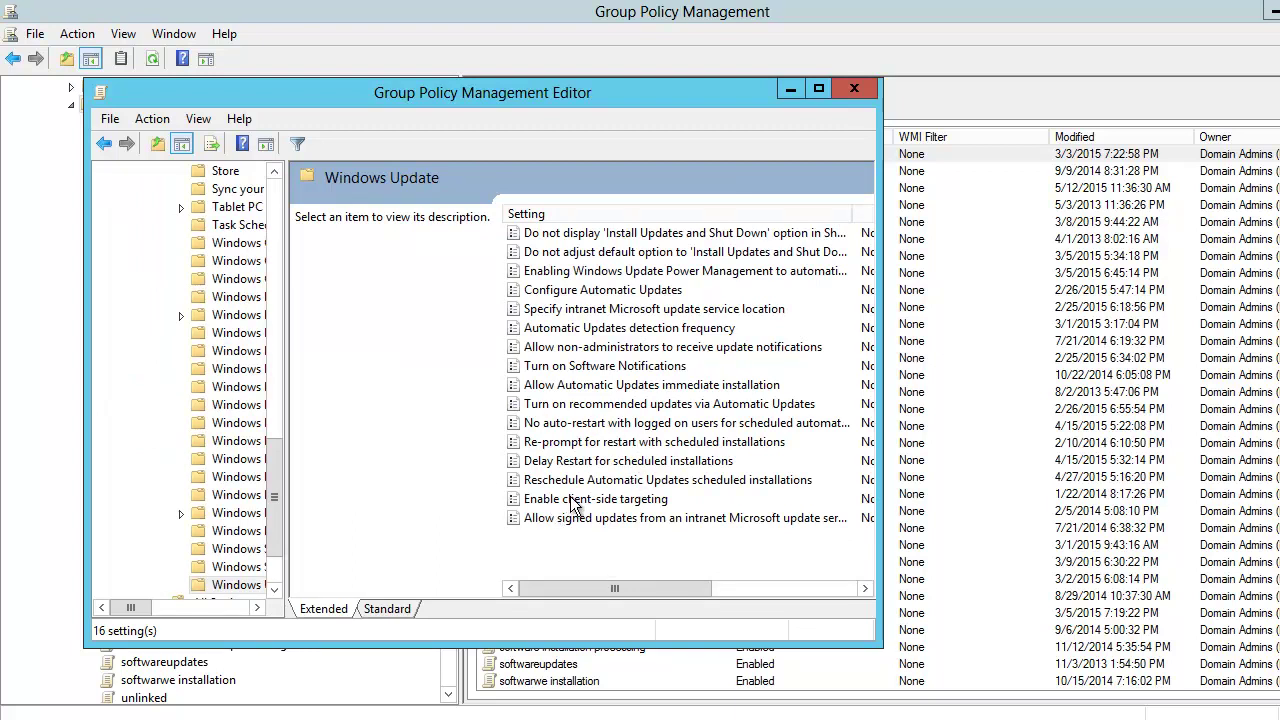
Step: Enable the client-side targeting policy with "Desktop computer;Laptop computers" as the target group names and apply it
left_click(624, 505)
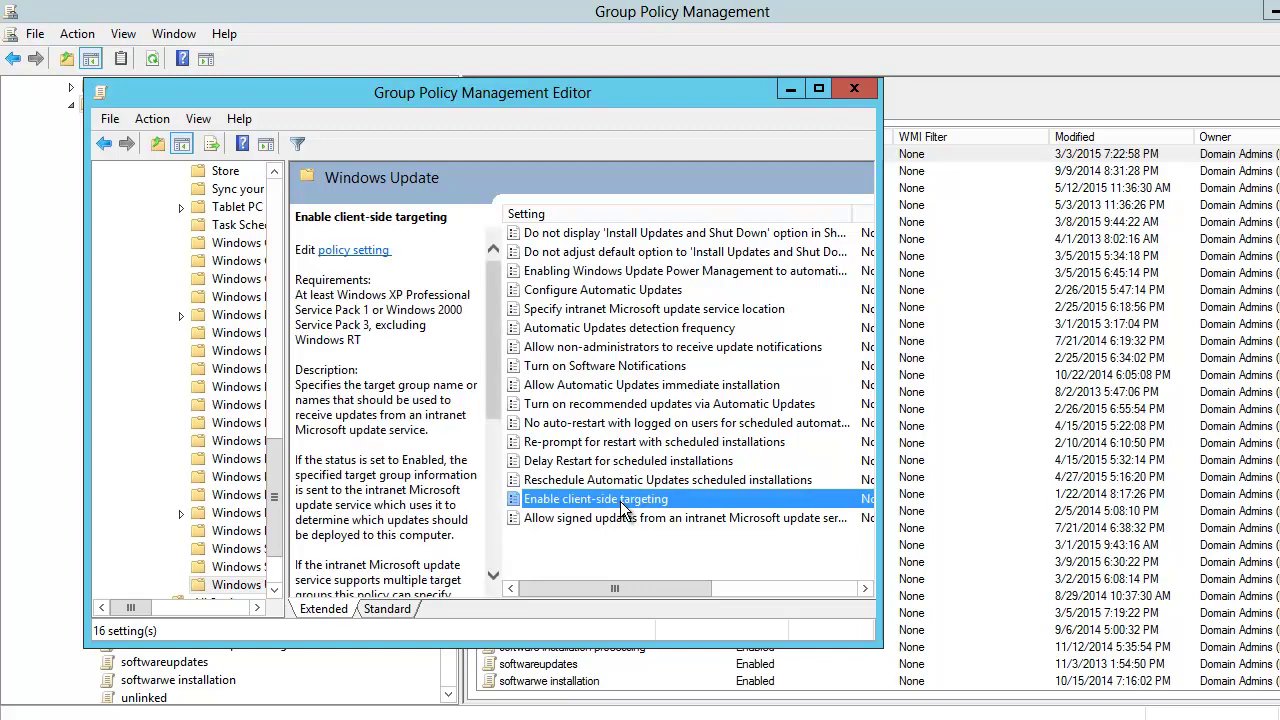
double_click(622, 505)
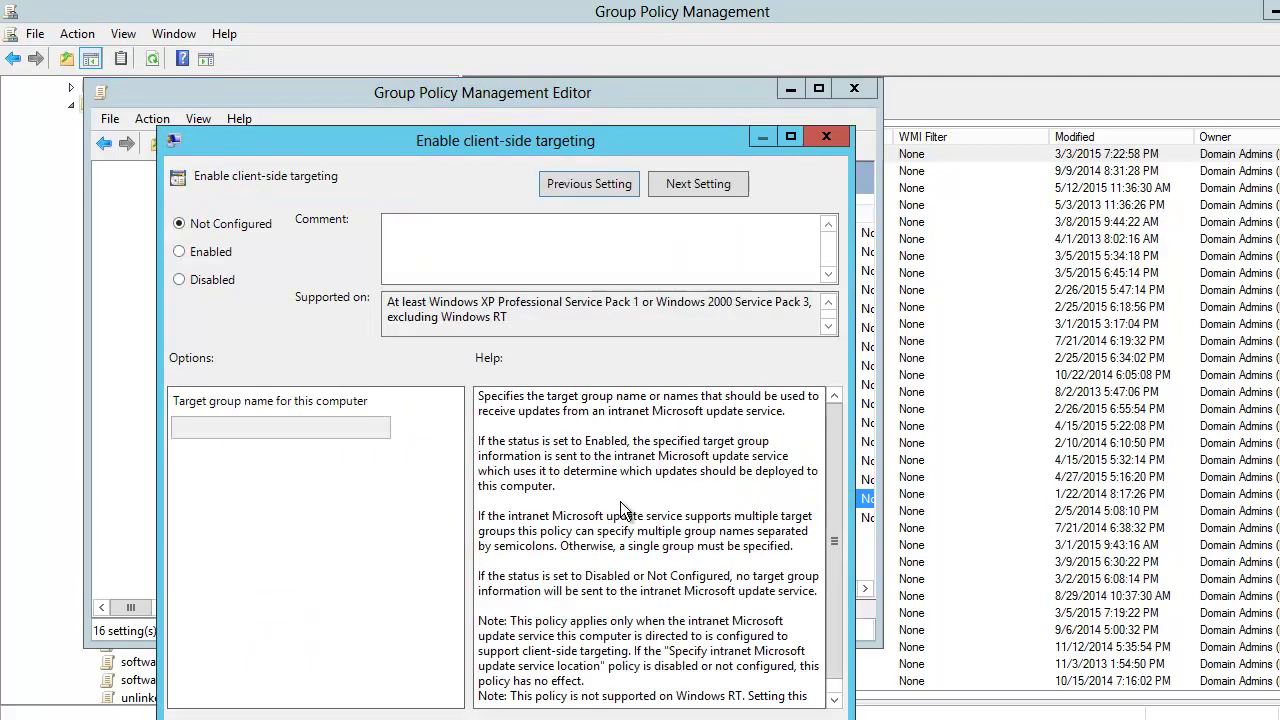
left_click(790, 137)
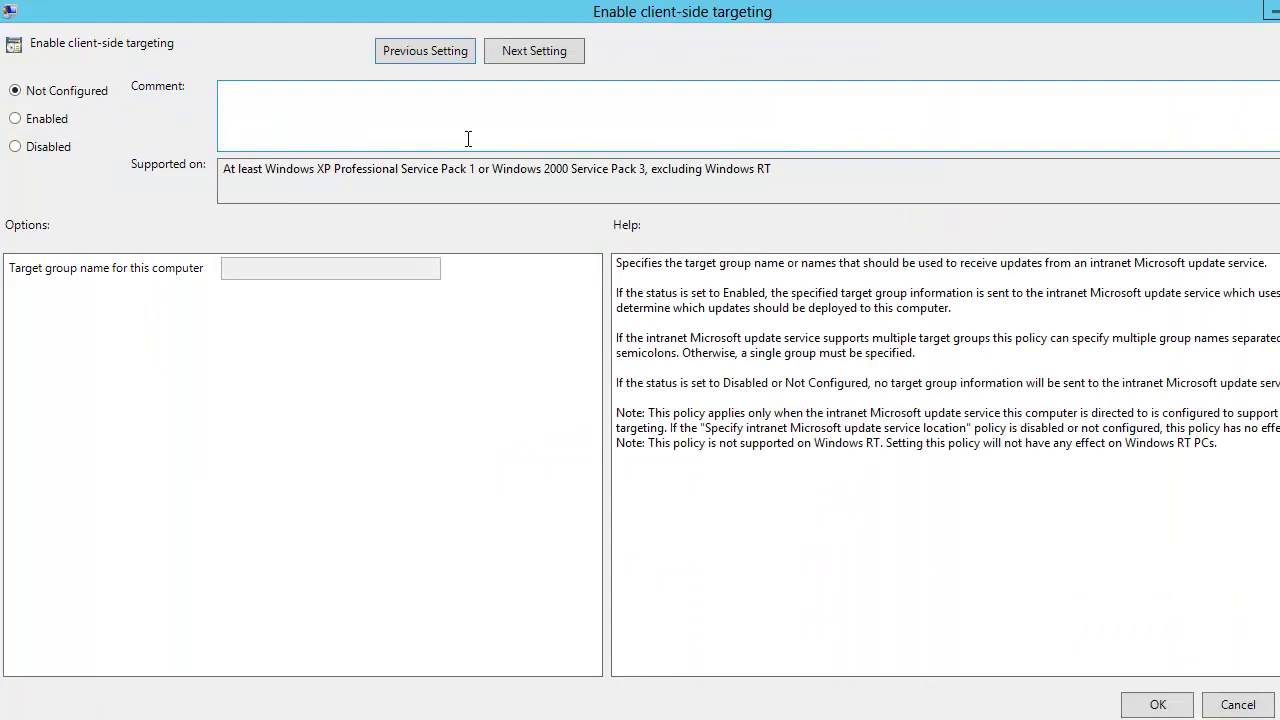
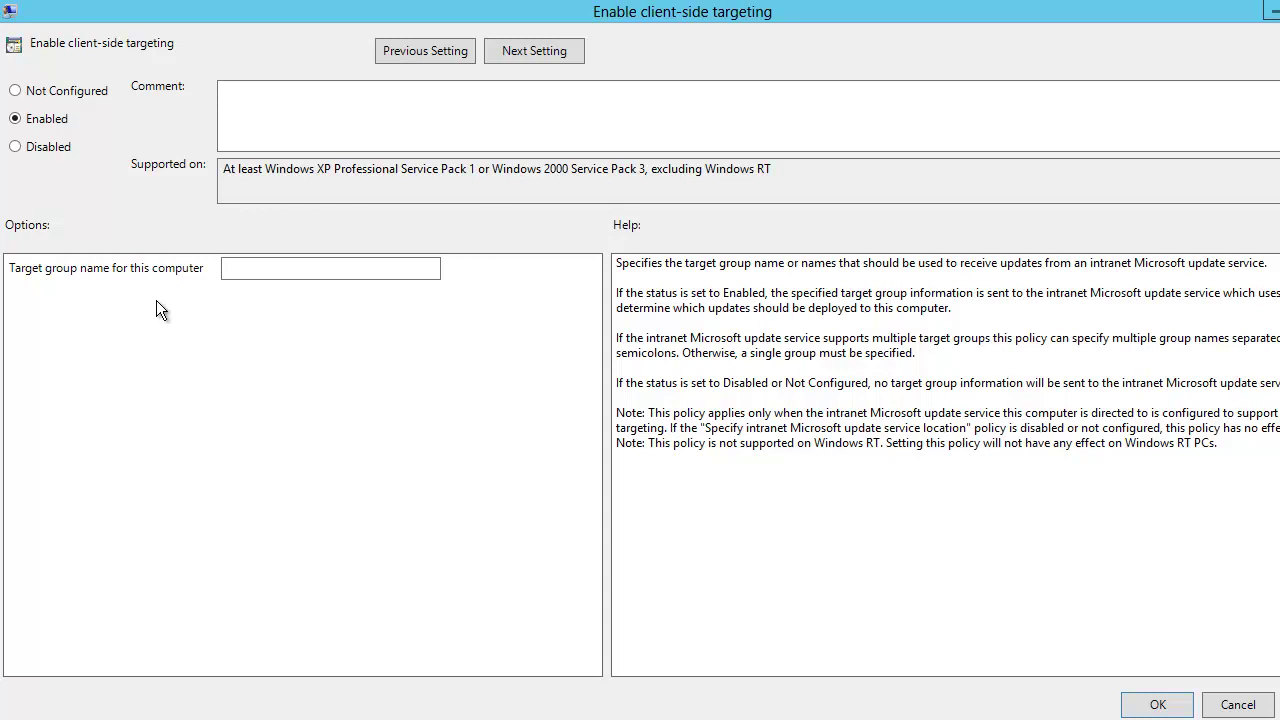
left_click(233, 272)
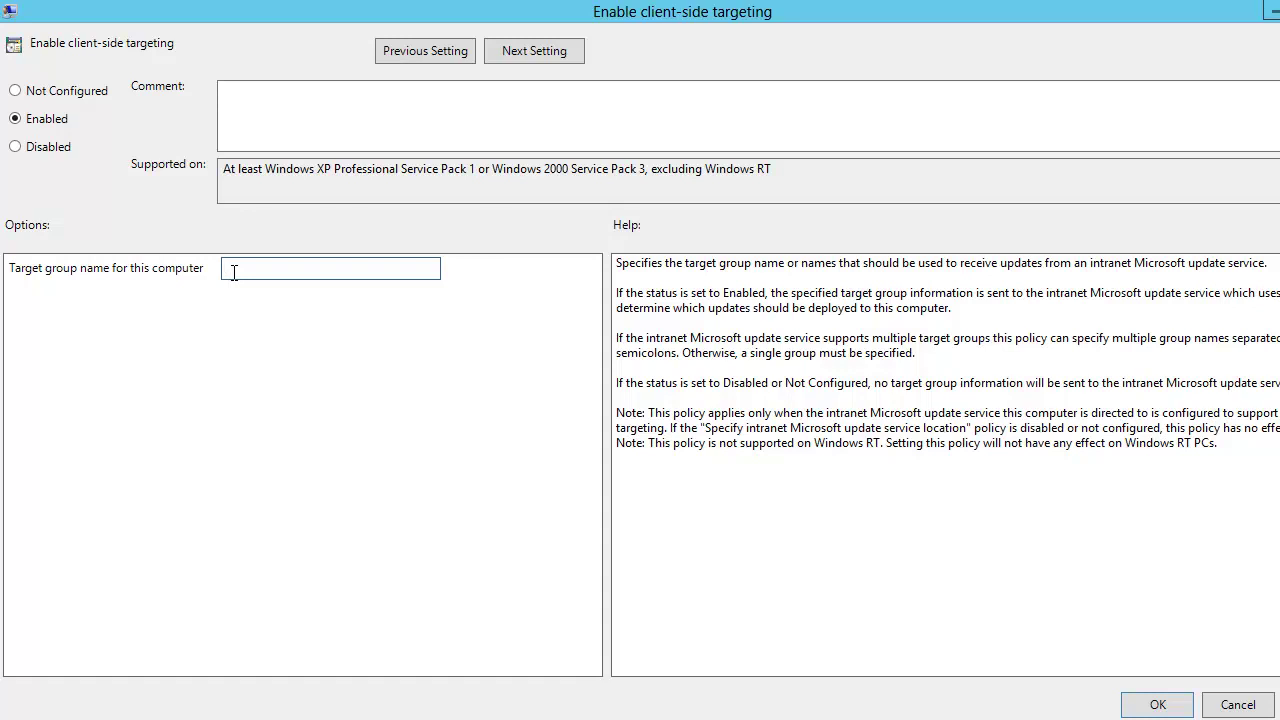
type("Desktop computer")
type("Laptop comput")
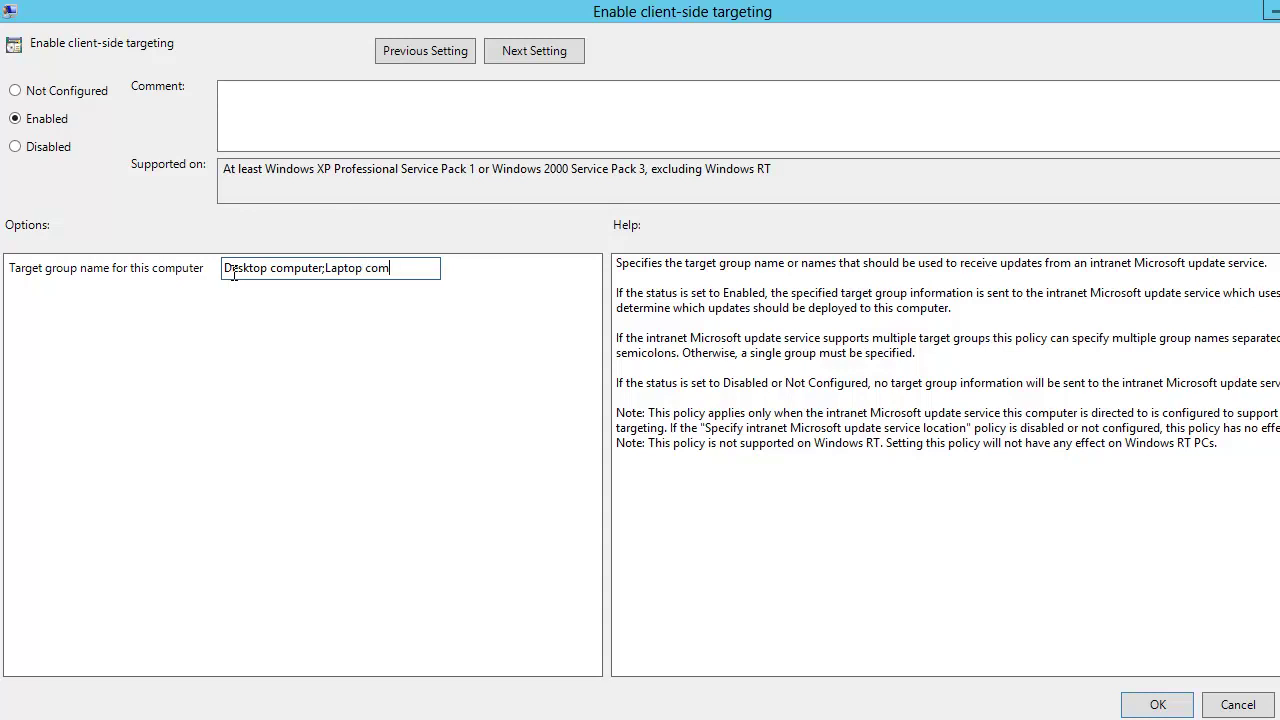
type("ers")
key("Return")
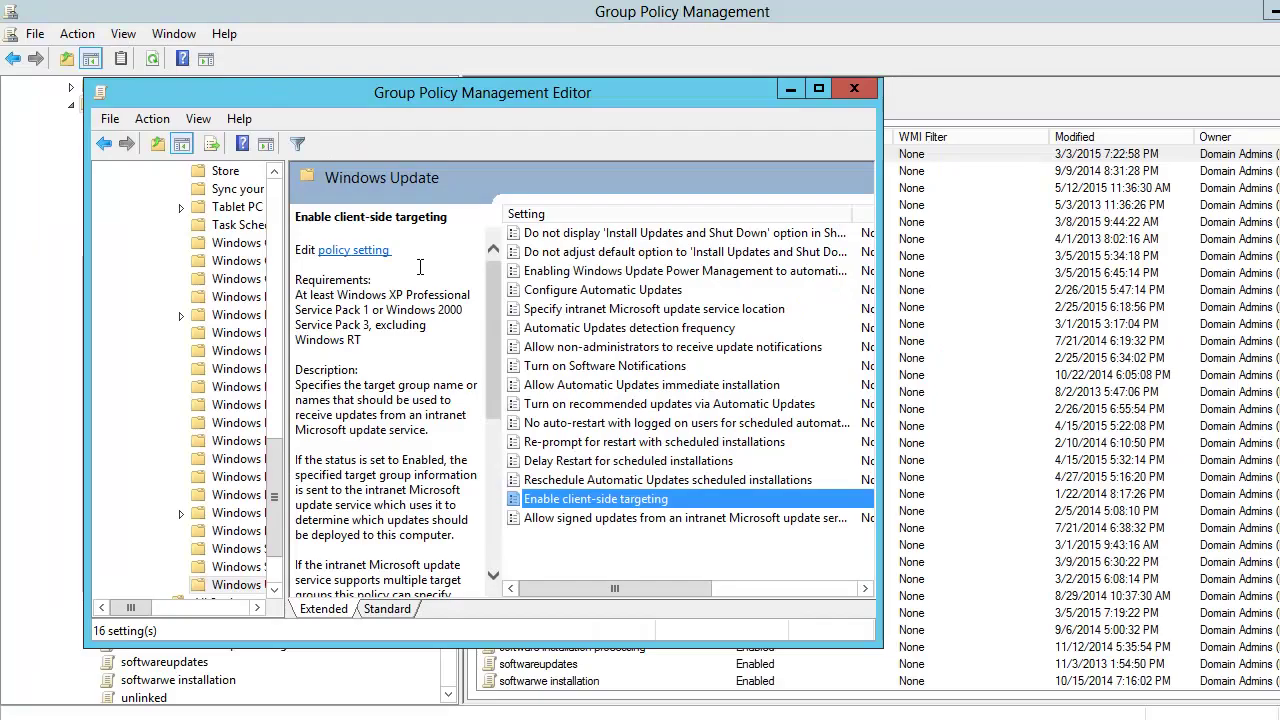
Step: Reopen the client-side targeting policy to check its status and target group names, and accept it
left_click(567, 483)
double_click(570, 498)
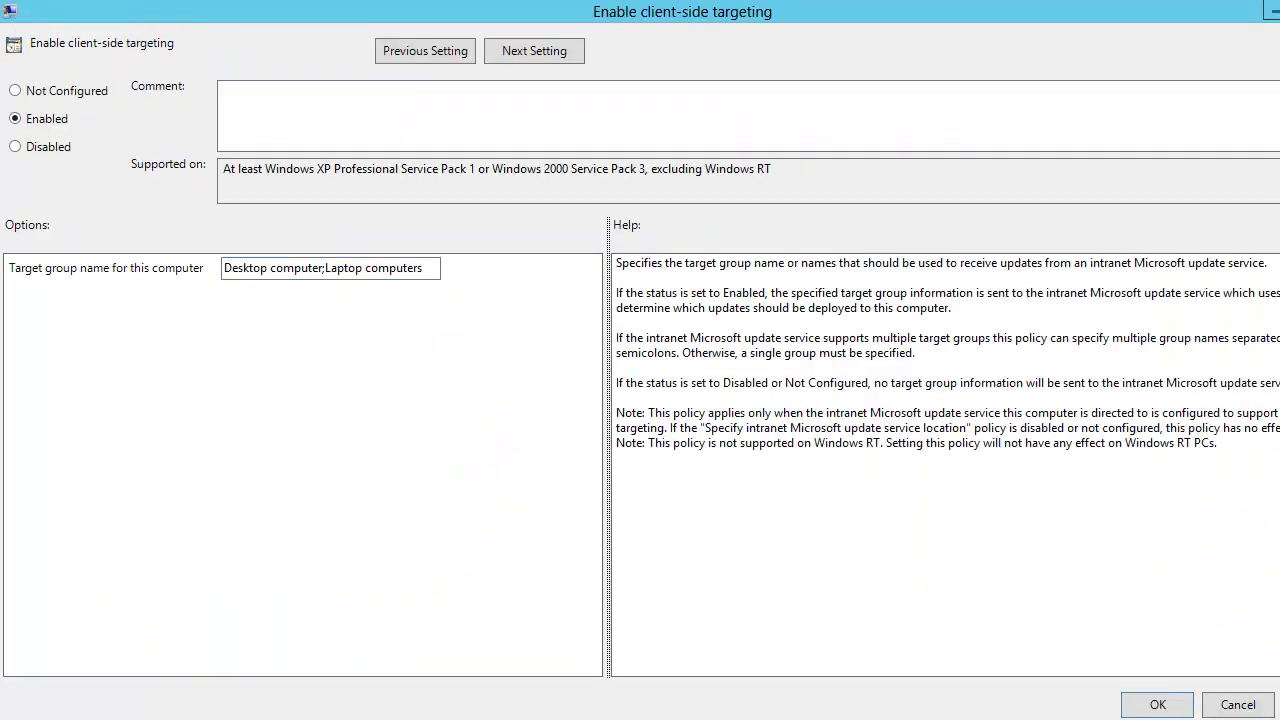
left_click(1156, 705)
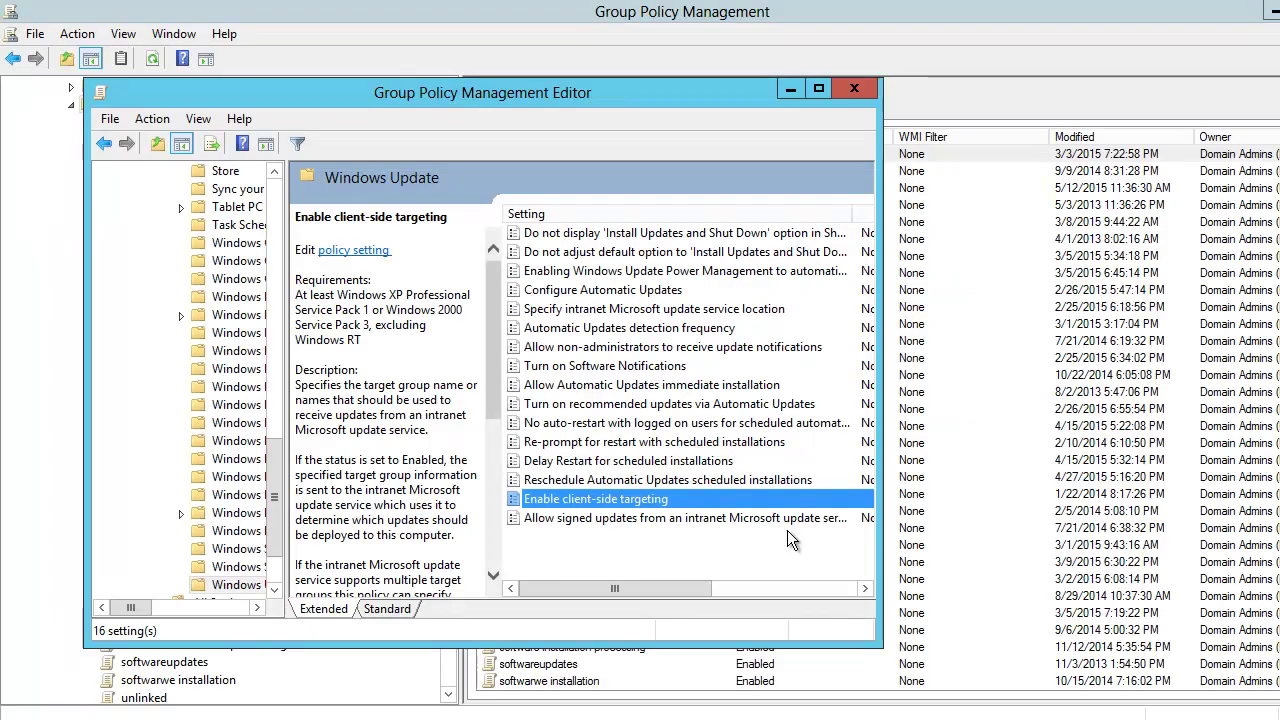
left_click(642, 316)
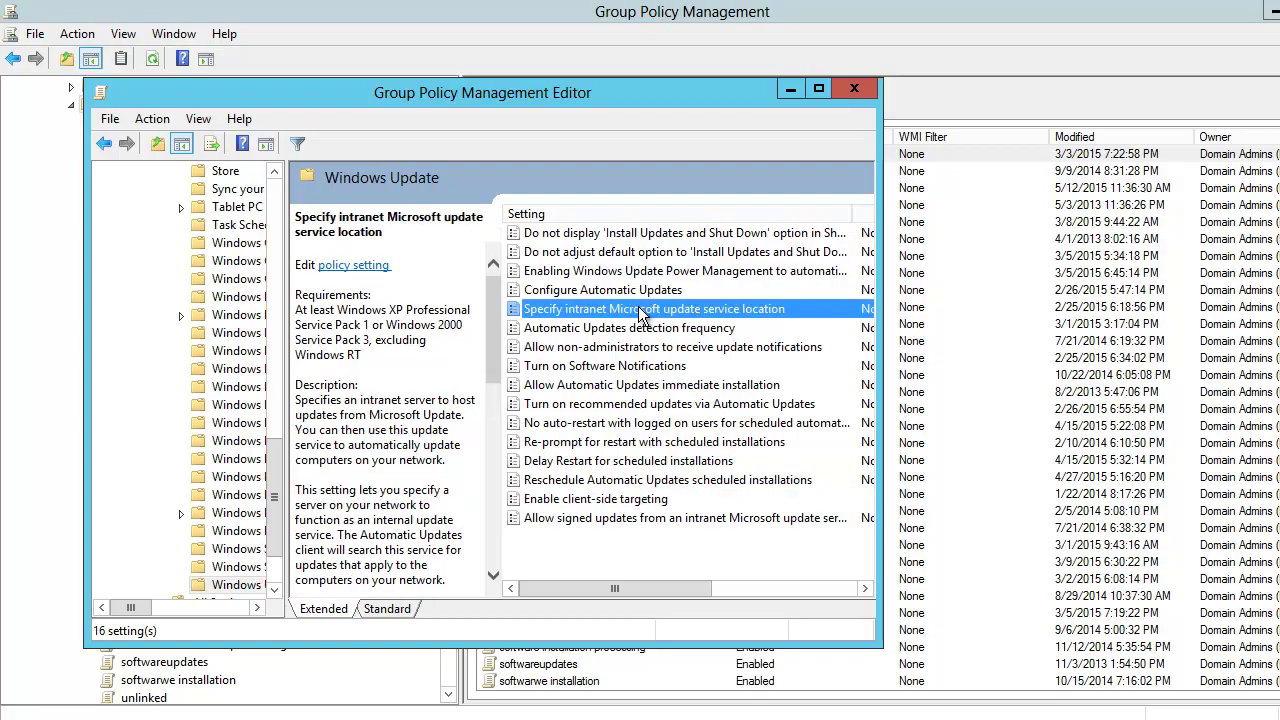
double_click(641, 310)
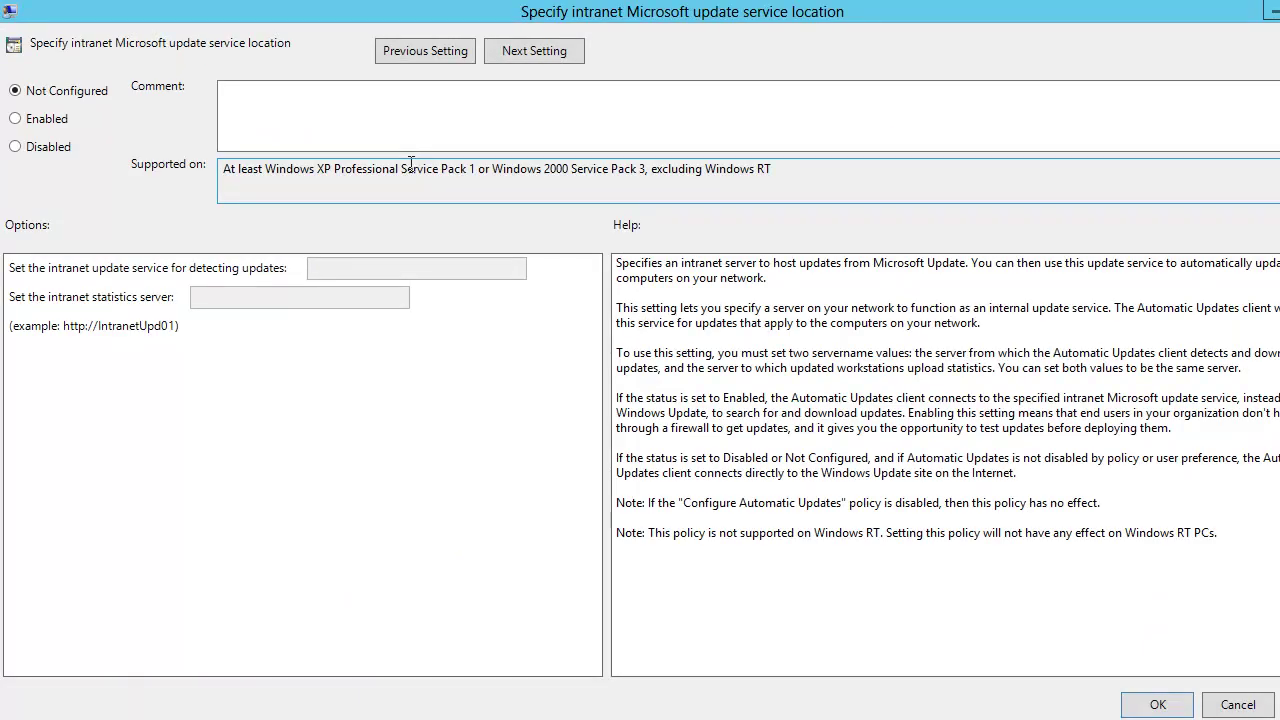
left_click(15, 119)
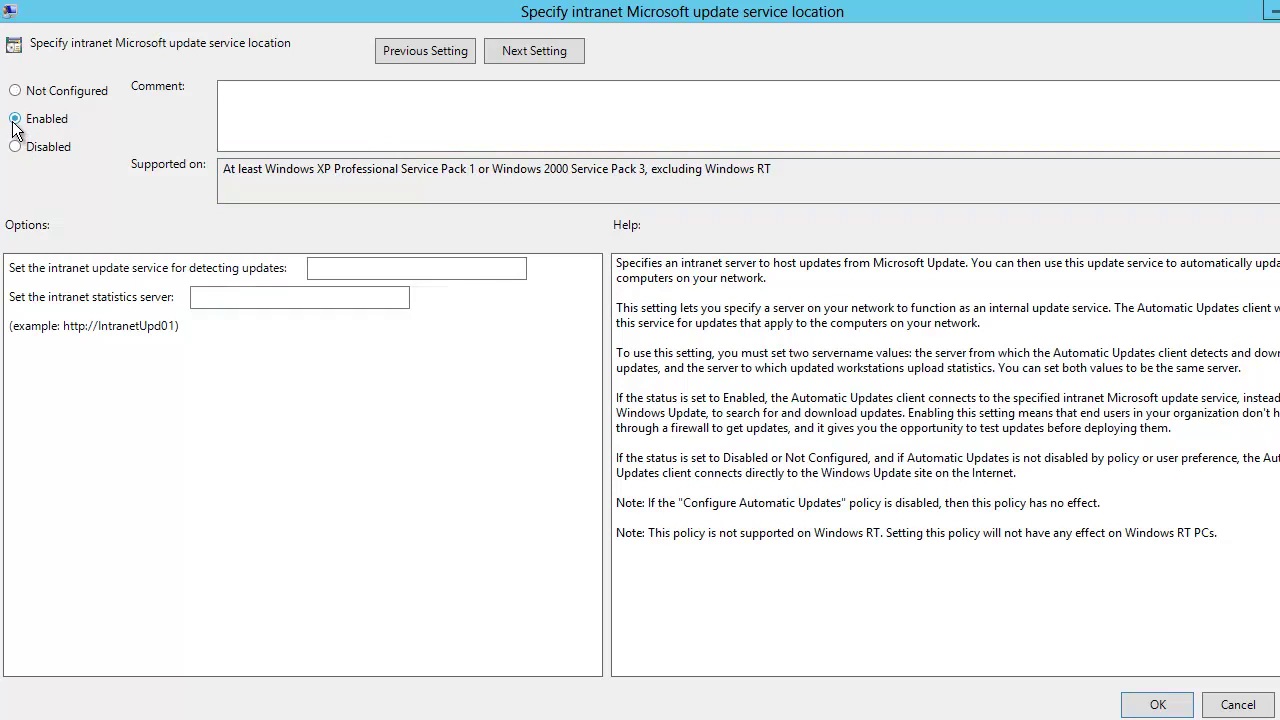
left_click(334, 268)
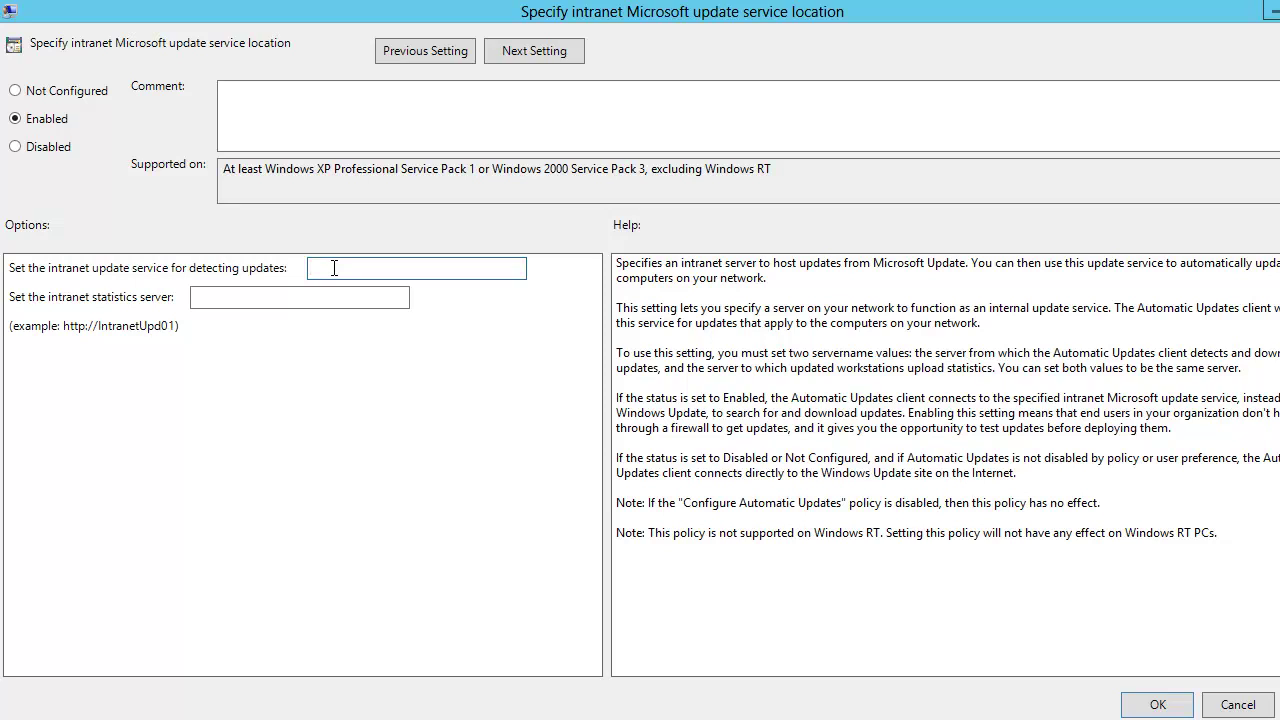
left_click(274, 299)
type("http://localupdateserveder")
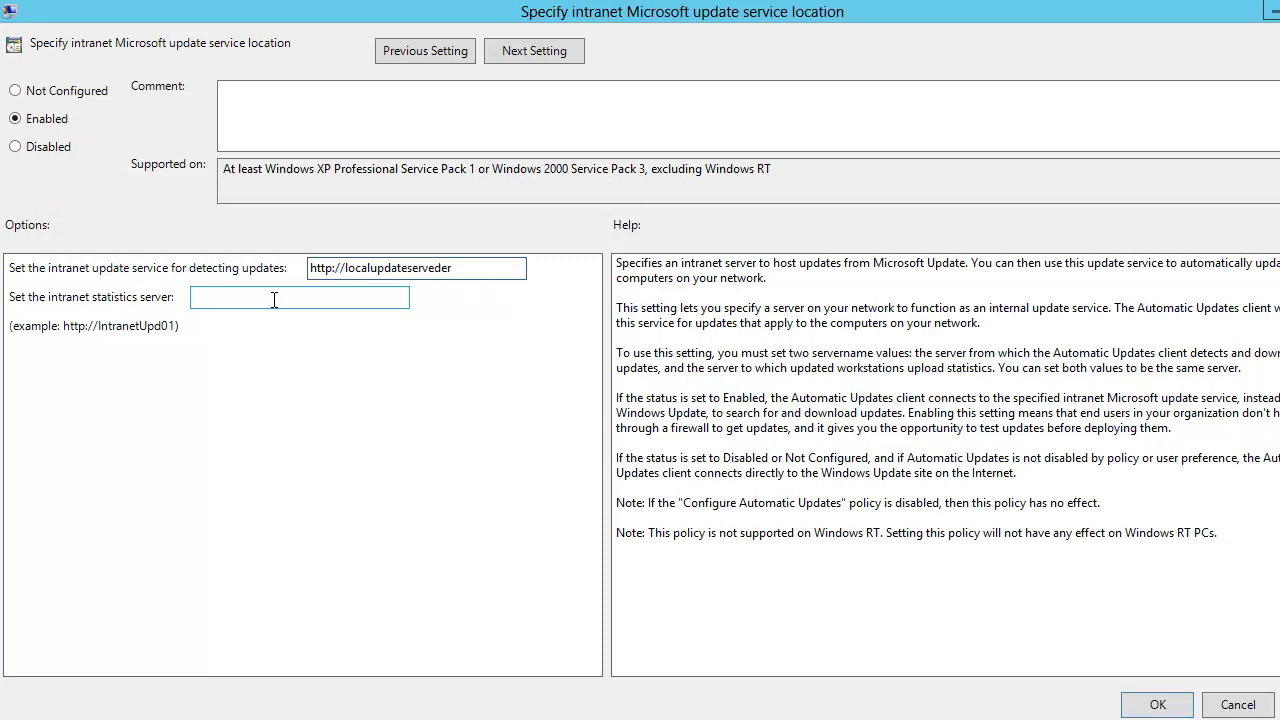
key("BackSpace")
key("BackSpace")
key("BackSpace")
key("BackSpace")
type("er")
left_click_drag(453, 268, 308, 272)
key("ctrl+c")
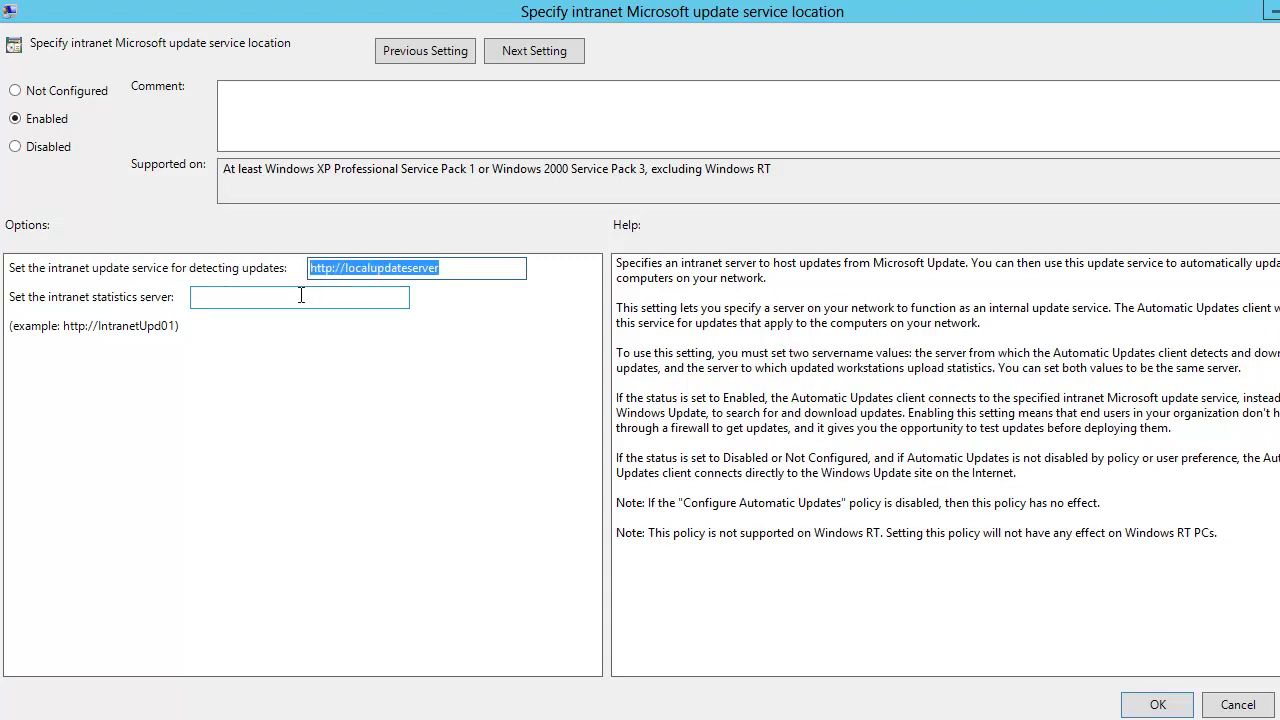
left_click(301, 296)
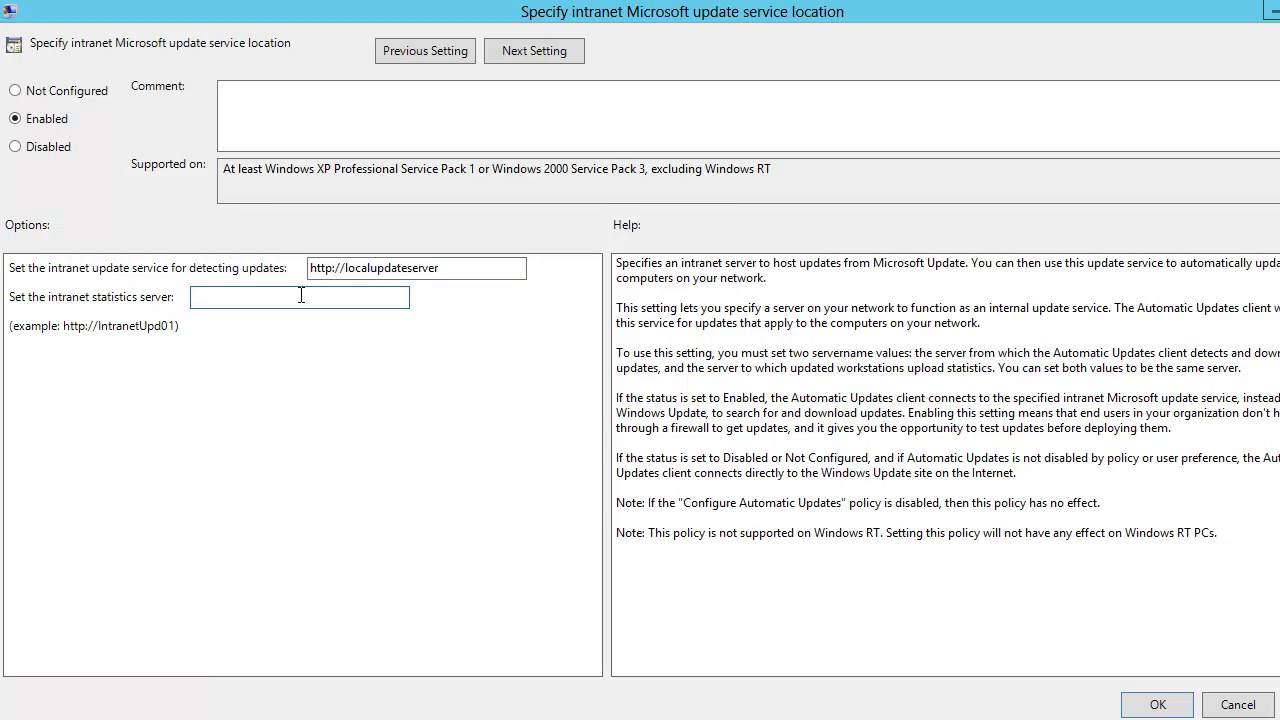
key("ctrl+v")
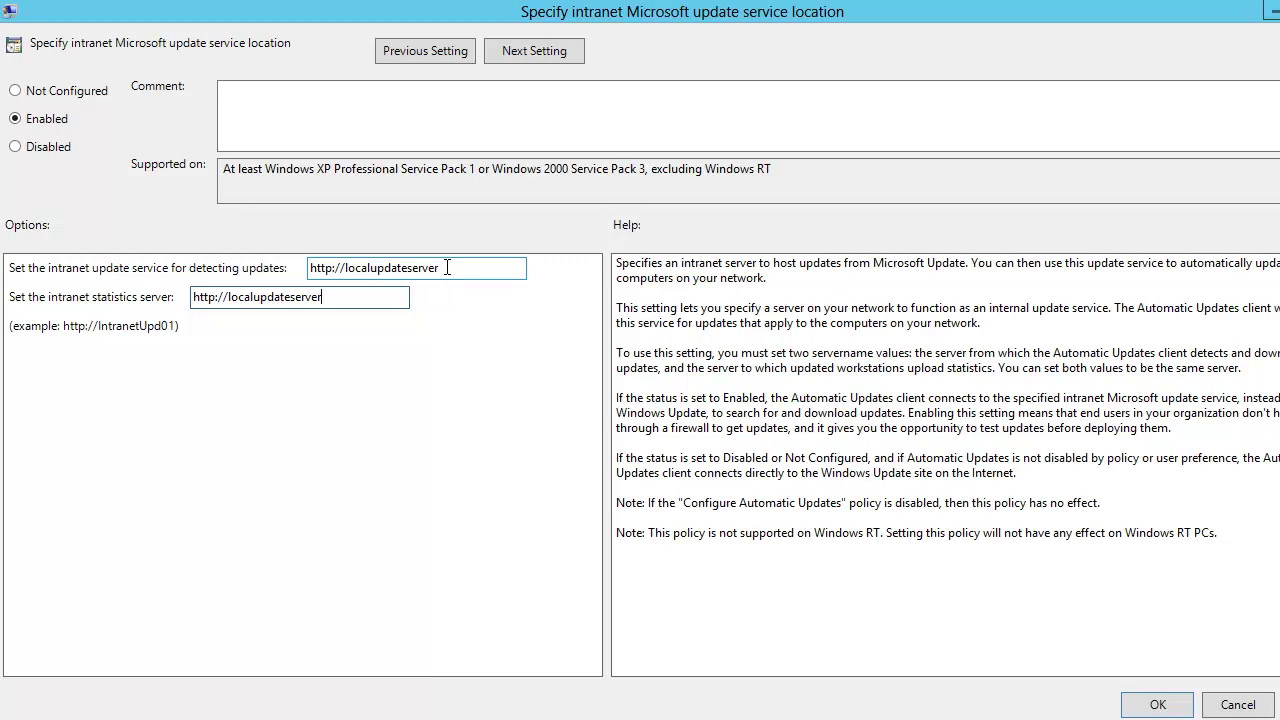
left_click(386, 303)
left_click(1140, 708)
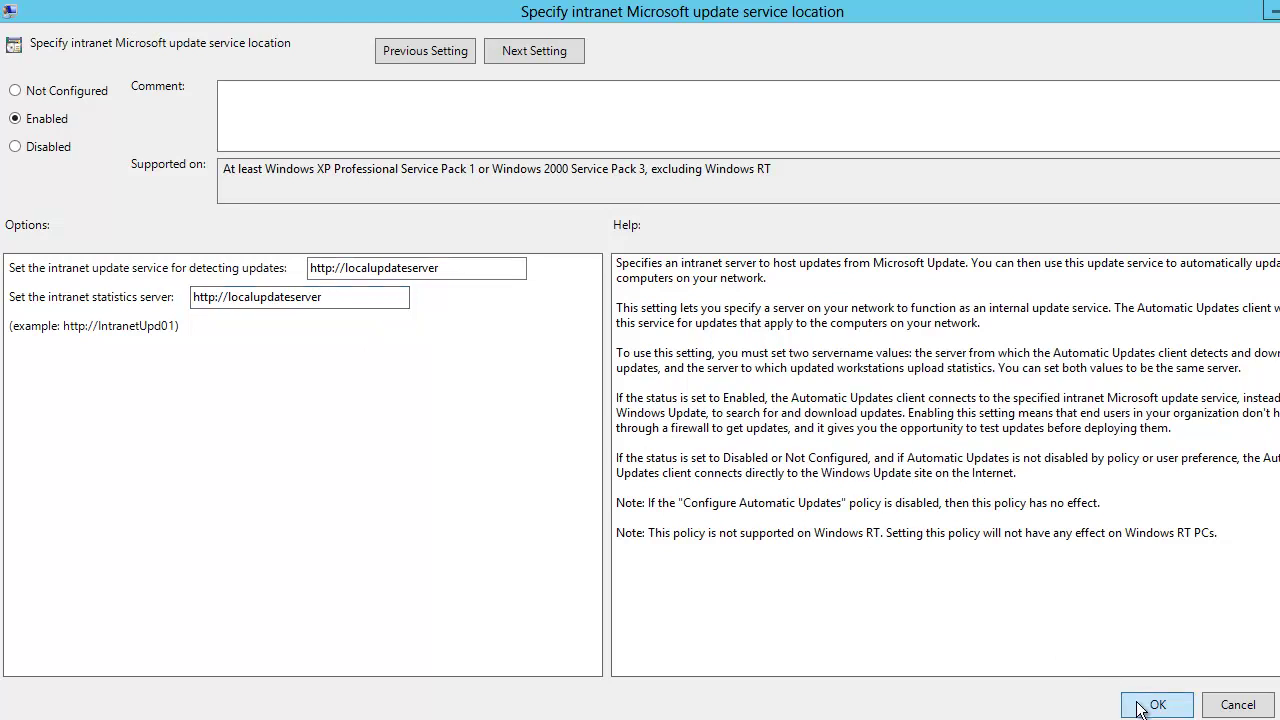